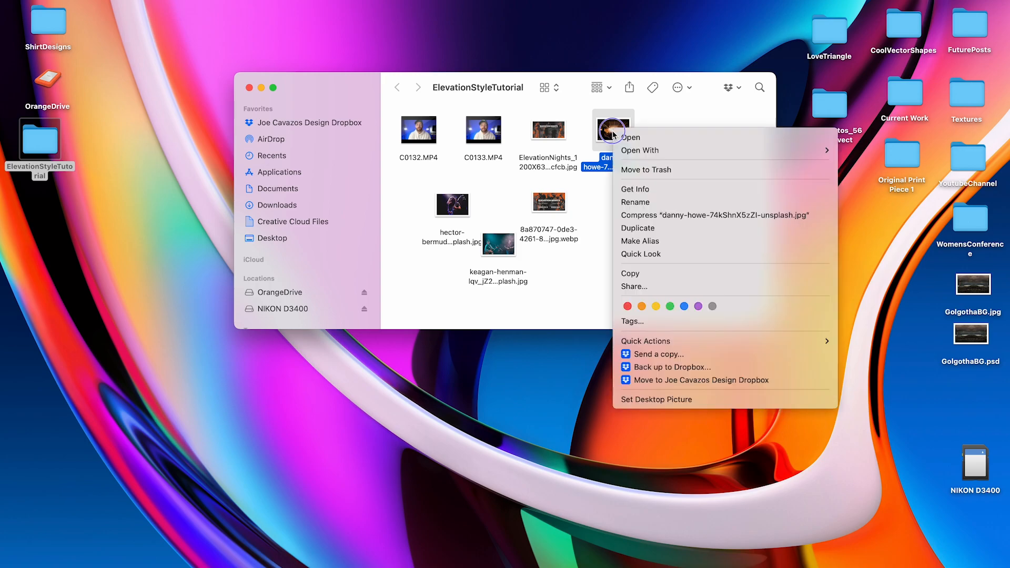
Open the orange-lit concert crowd photo from the ElevationStyleTutorial folder in Photoshop and bring it into the Untitled-1 document.
click(901, 200)
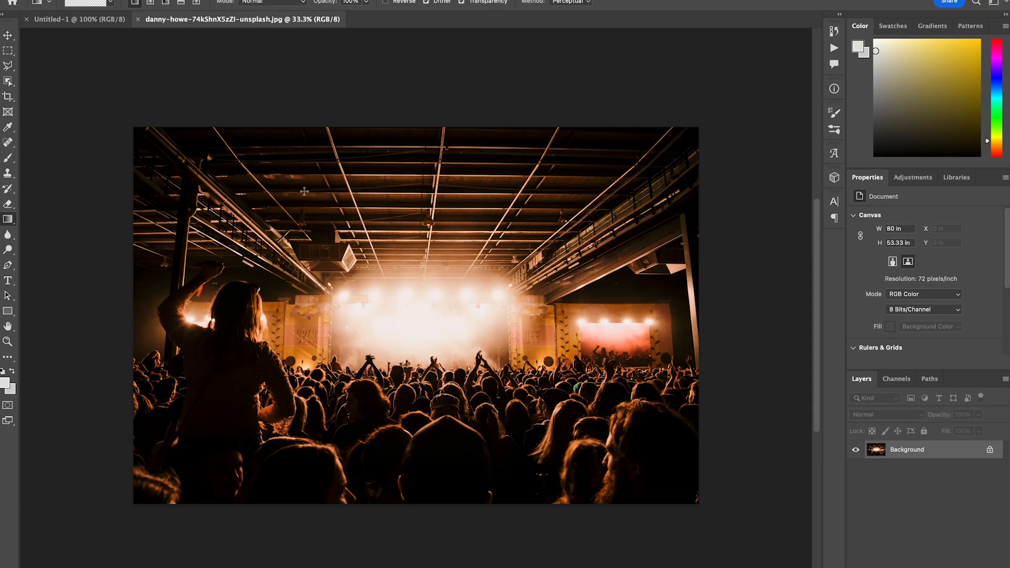
click(8, 35)
drag(413, 328, 365, 314)
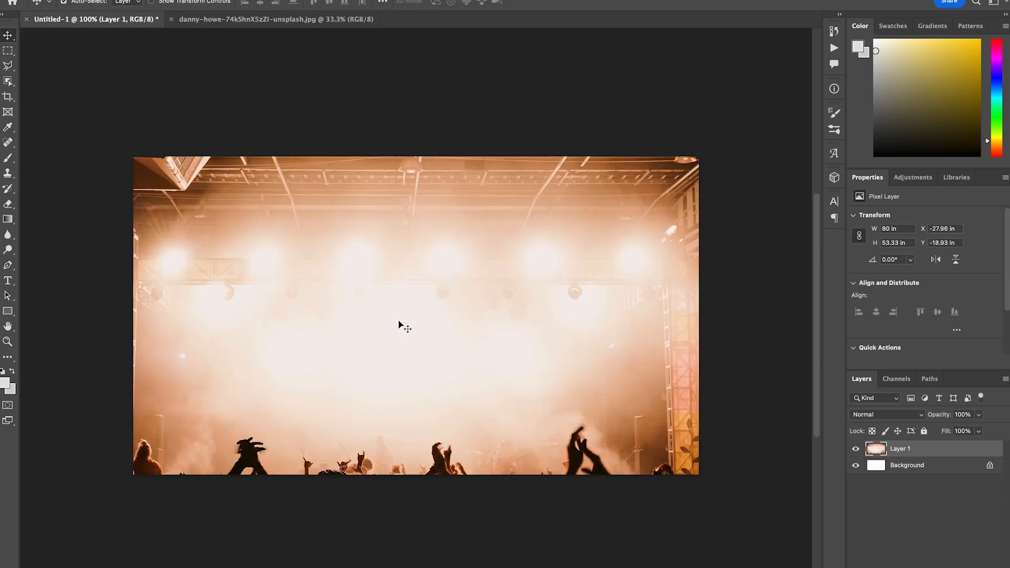
Scale the crowd photo down to about 27.25 × 18.18 in and position it to cover the whole canvas.
scroll(471, 327, down, 4)
scroll(470, 327, left, 3)
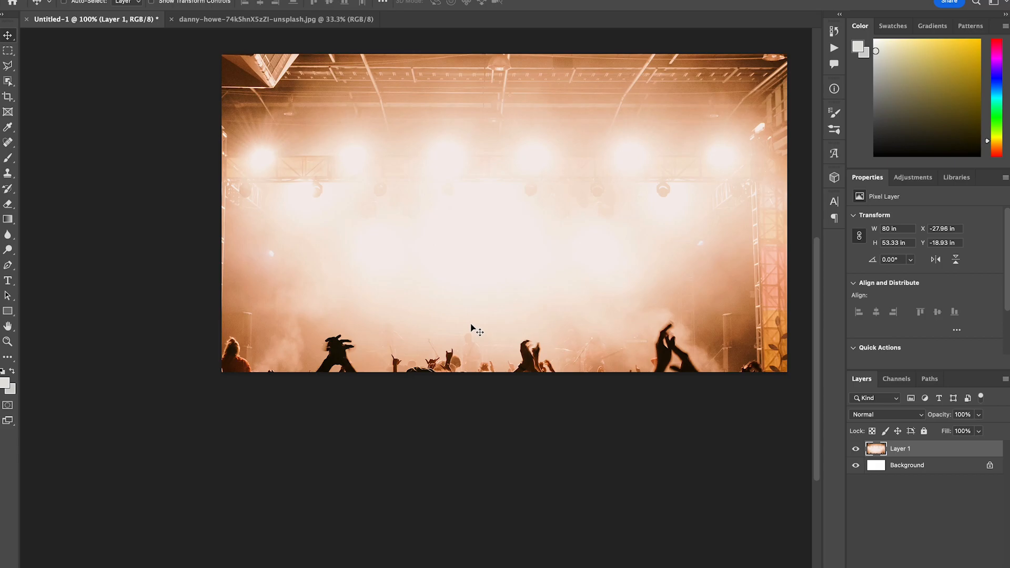
key(ctrl+t)
key(ctrl+0)
drag(472, 66, 483, 203)
scroll(499, 226, up, 2)
key(Return)
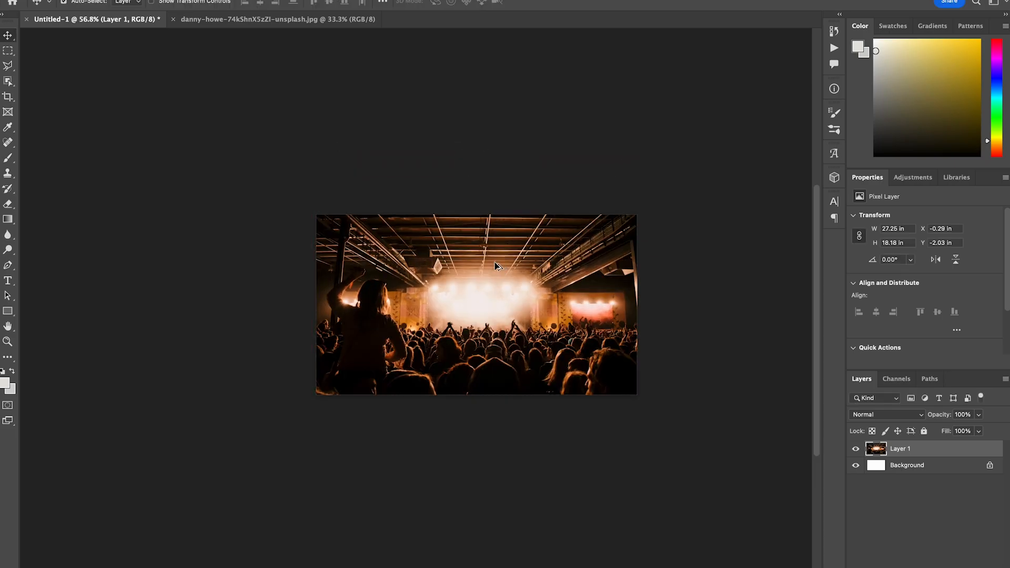
scroll(494, 262, up, 1)
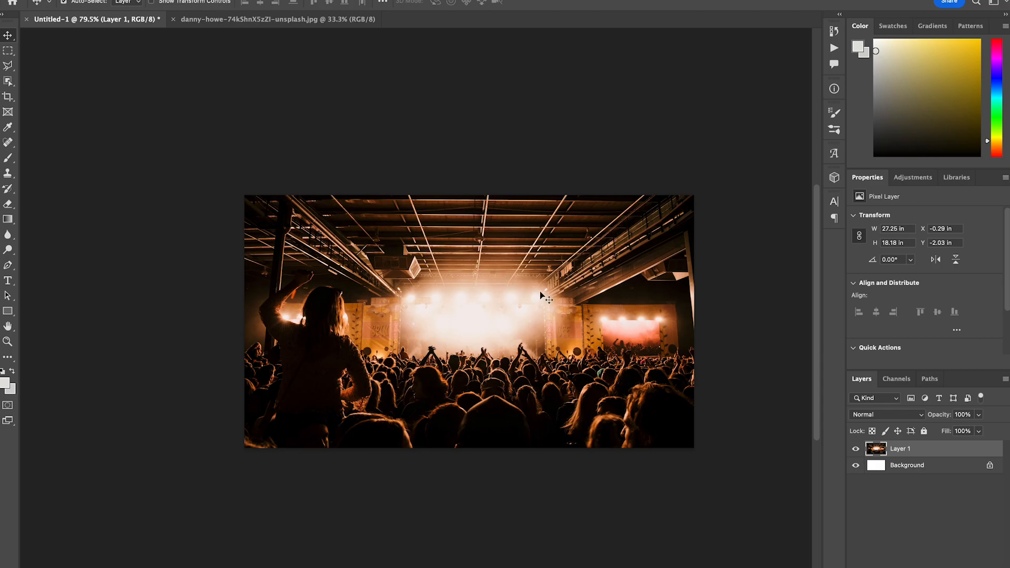
Desaturate the crowd photo with a Hue/Saturation adjustment, setting Saturation to -100.
click(135, 0)
mouse_move(143, 2)
click(356, 62)
drag(679, 139, 557, 135)
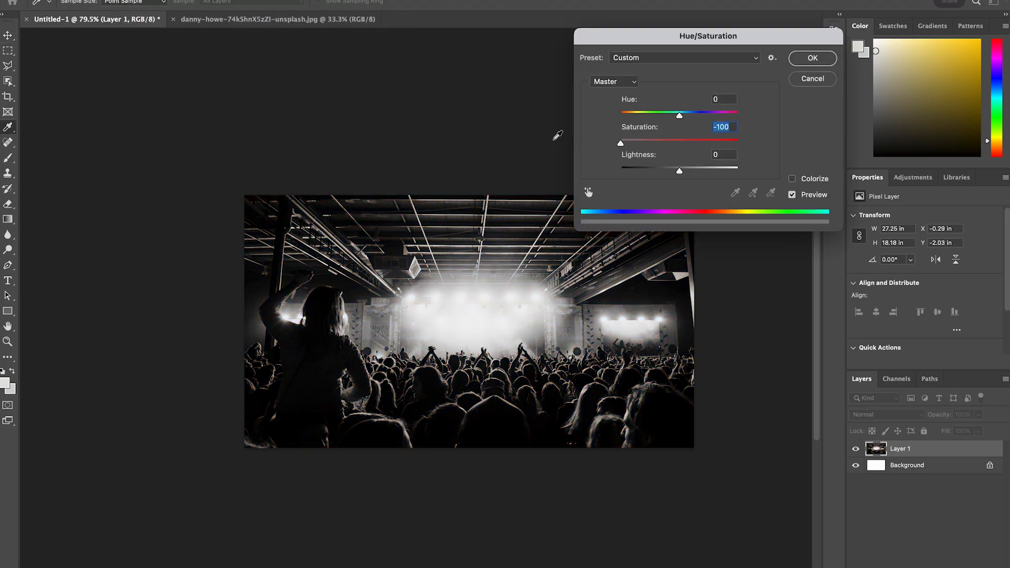
click(813, 59)
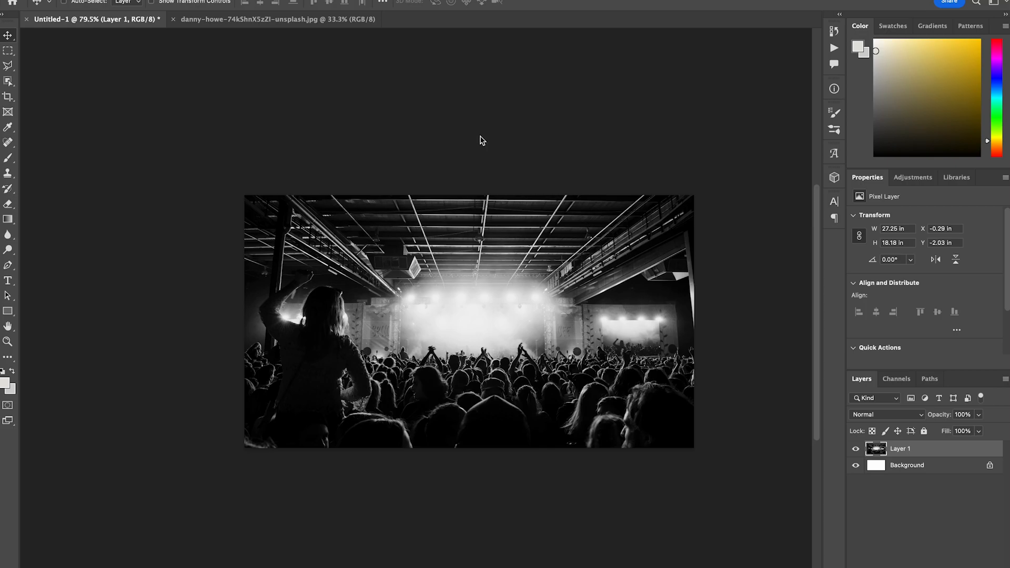
Apply the Camera Raw Filter to the crowd photo with Texture +62, Clarity +63, Highlights +45 and Shadows +42.
key(super+shift+a)
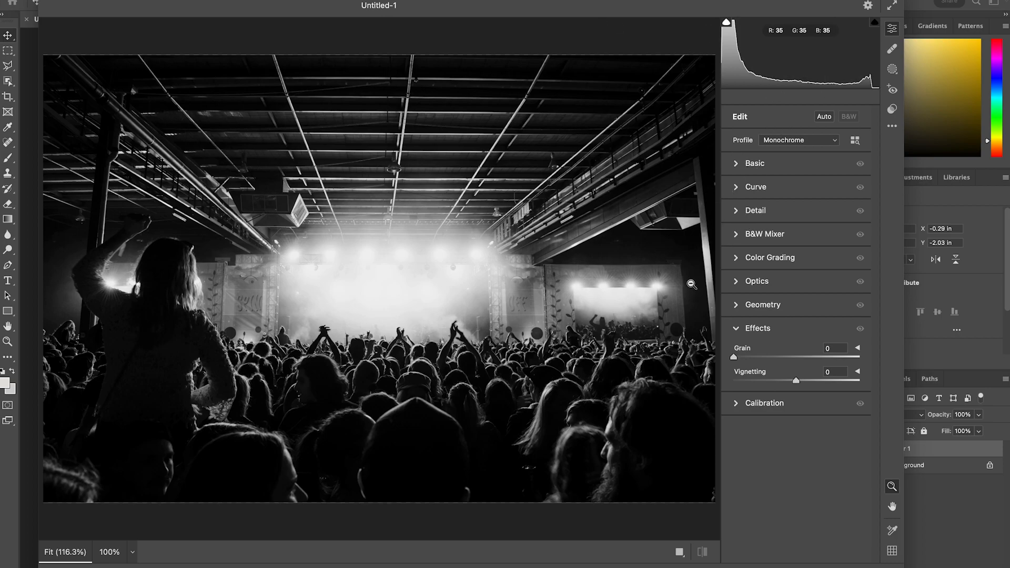
click(738, 169)
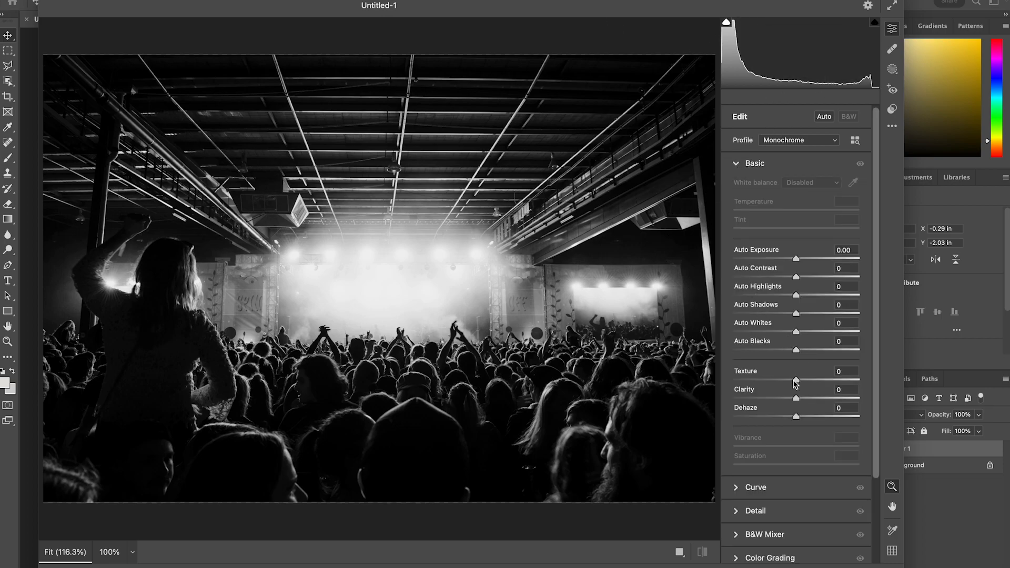
drag(798, 379, 836, 398)
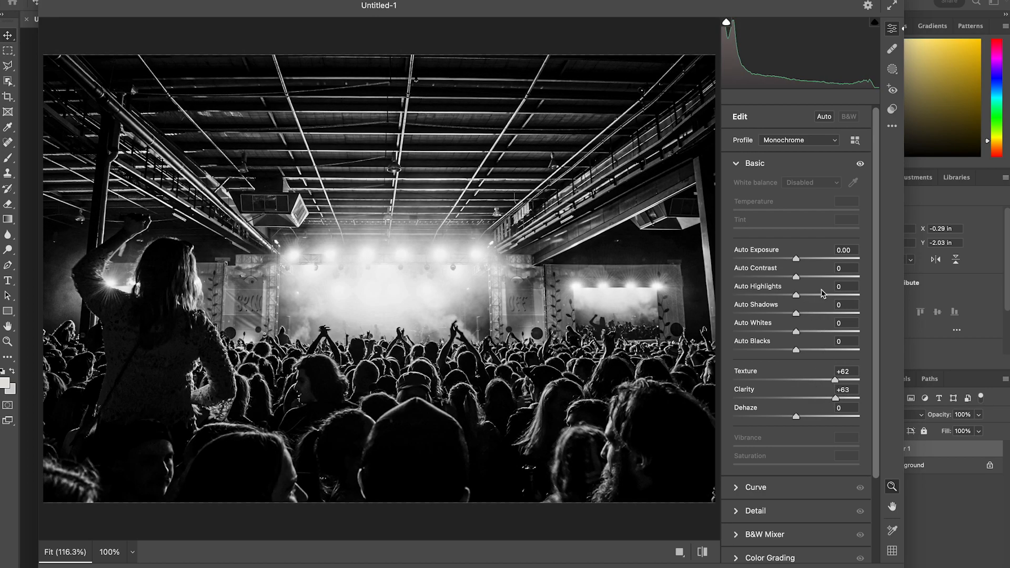
drag(797, 313, 823, 294)
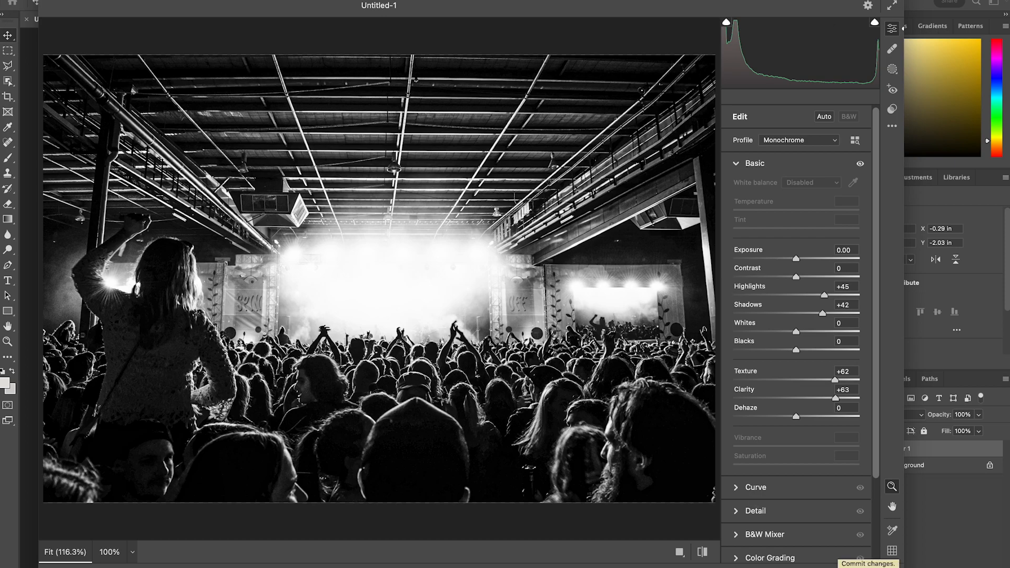
click(873, 559)
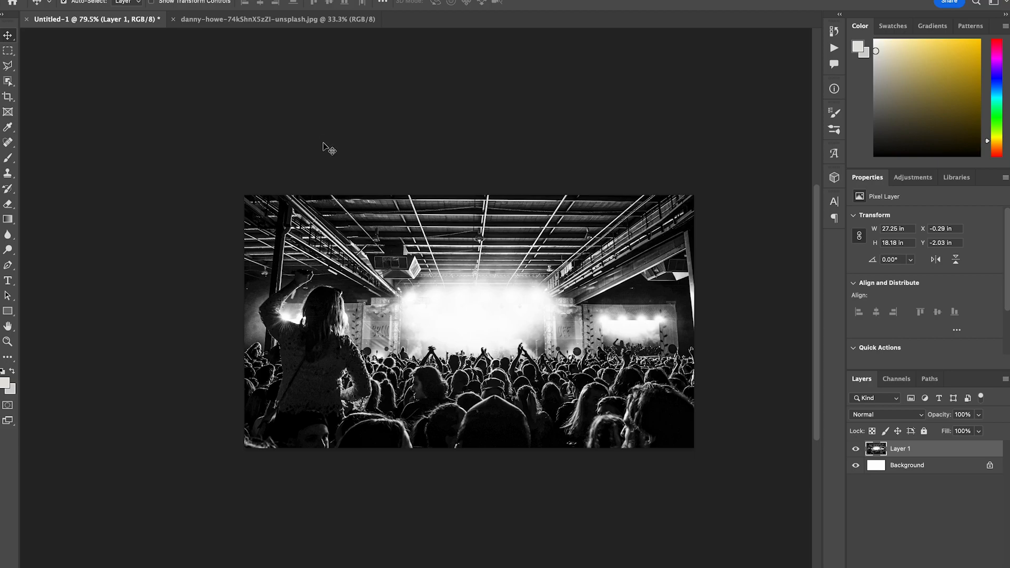
Open the photo of the long-haired electric guitarist from the ElevationStyleTutorial folder in Photoshop.
key(super+m)
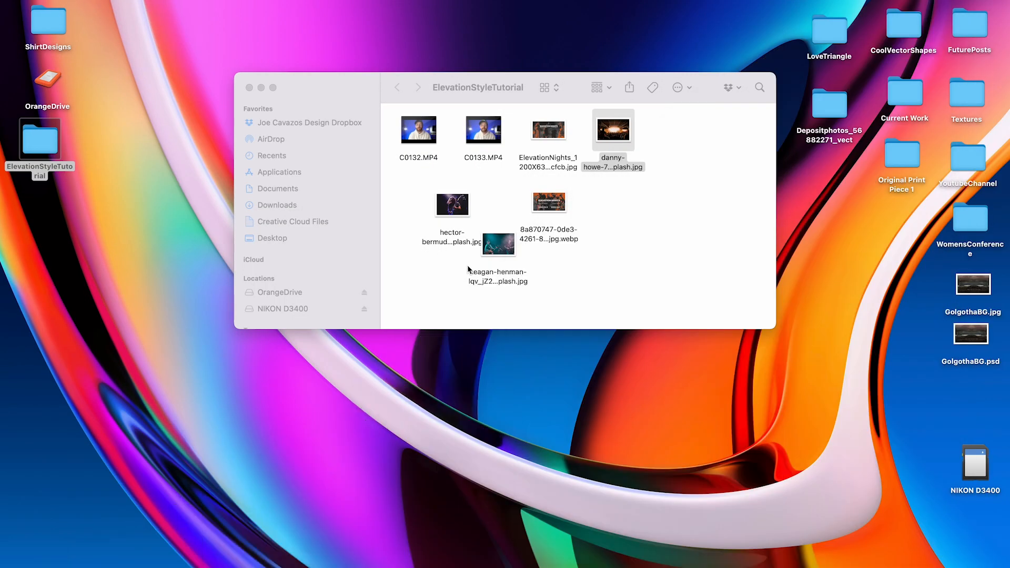
click(449, 237)
right_click(456, 207)
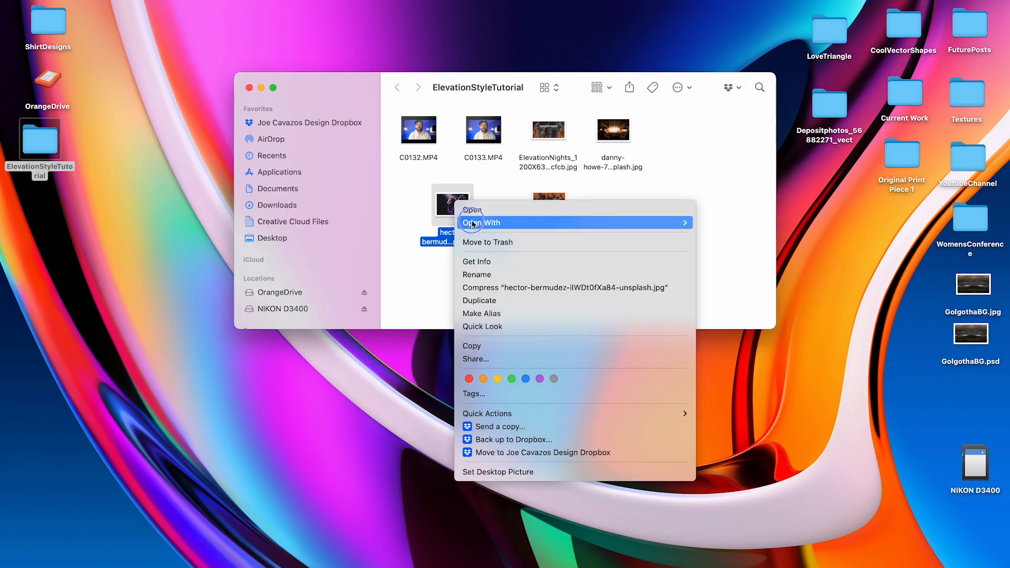
mouse_move(521, 222)
click(736, 267)
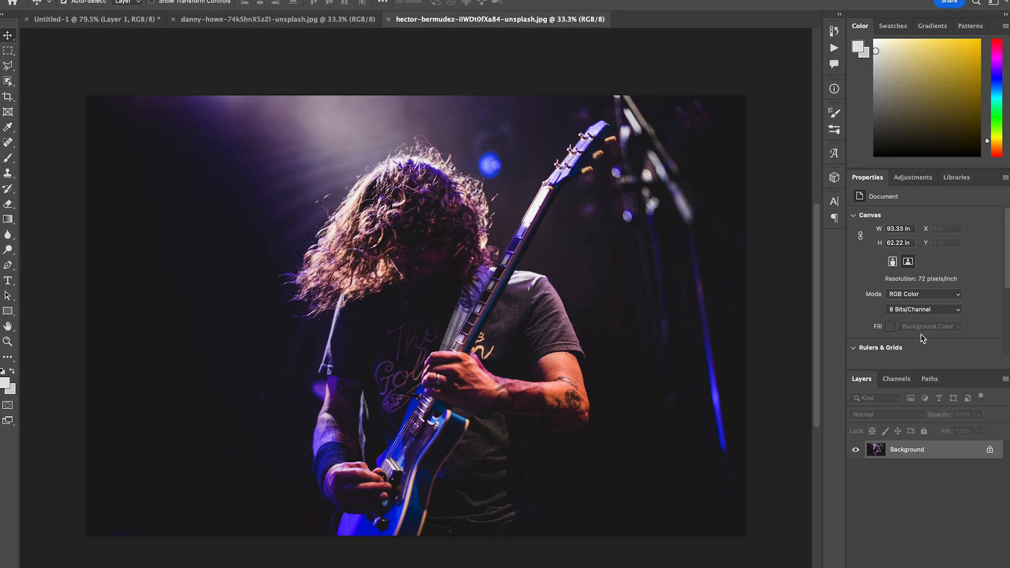
Convert the guitarist photo's locked Background into a regular layer with the default name Layer 0.
scroll(947, 339, down, 3)
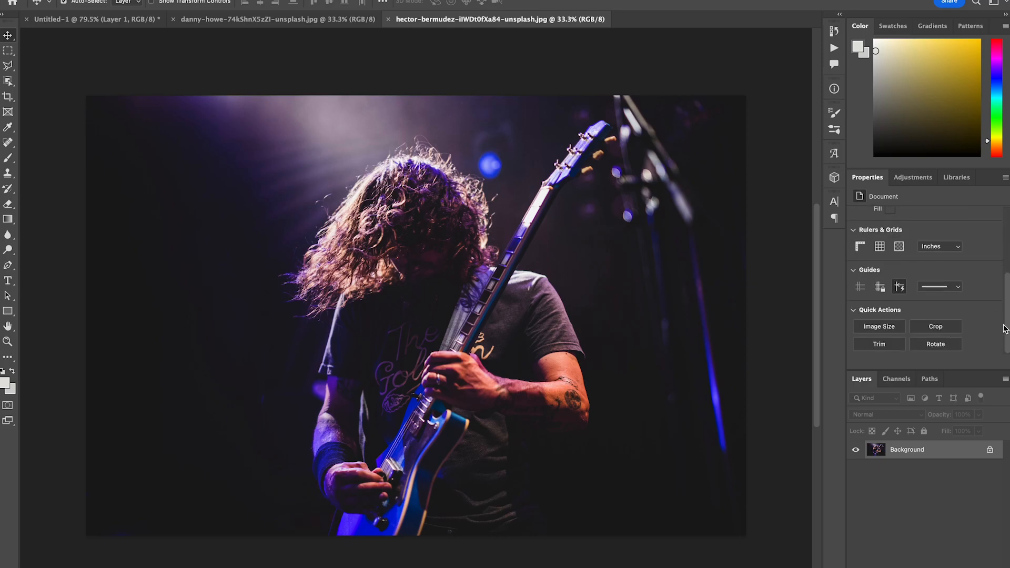
double_click(953, 455)
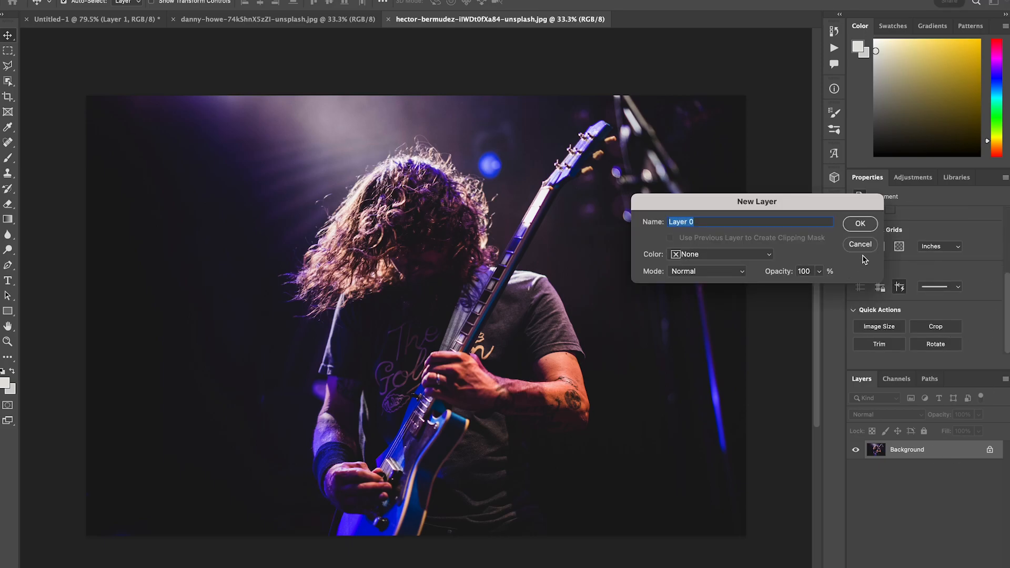
click(860, 224)
Select the guitarist with Select Subject, copy him onto a new layer and hide the original photo layer.
scroll(1001, 293, down, 3)
click(908, 328)
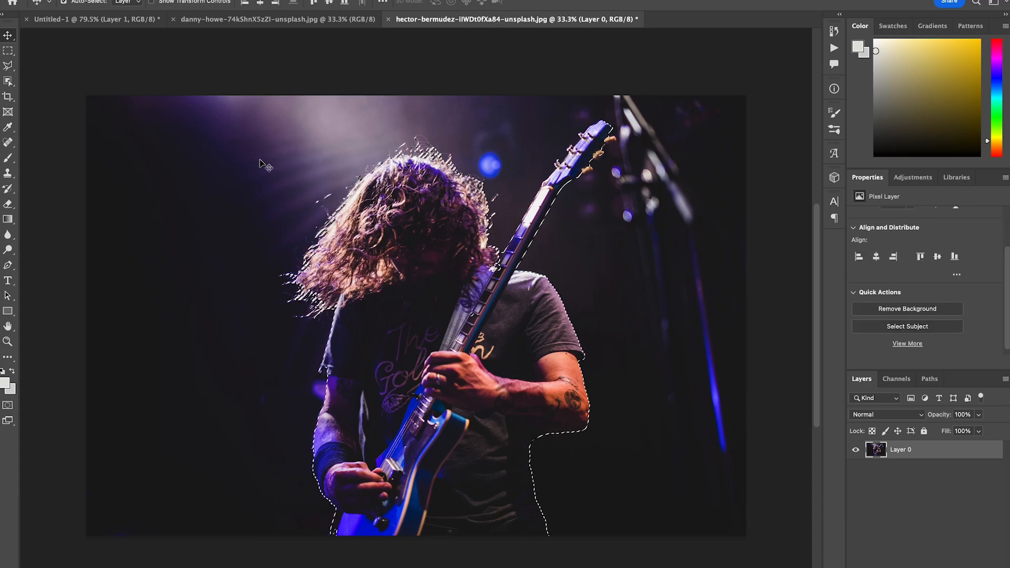
key(ctrl+j)
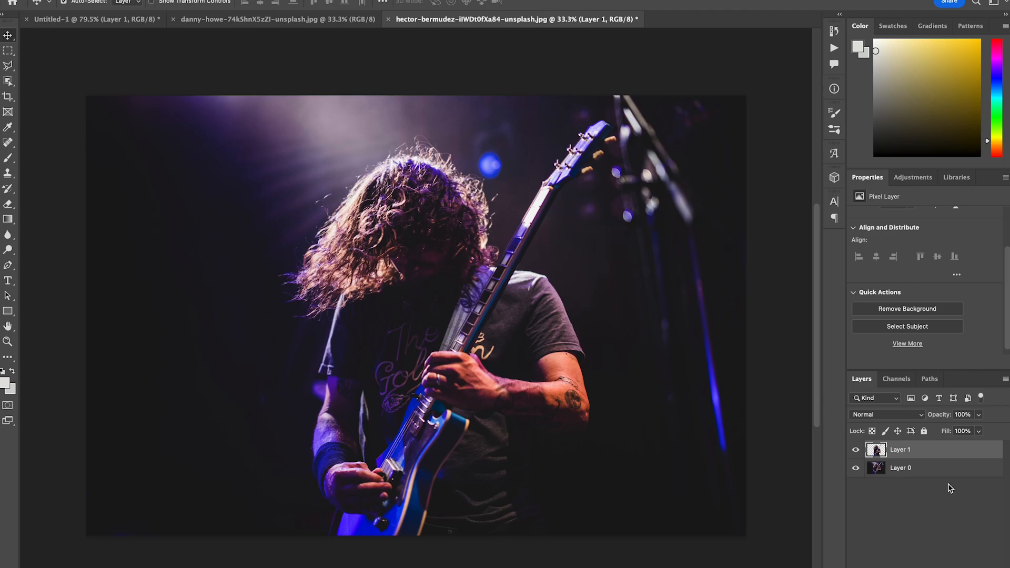
click(925, 468)
click(855, 468)
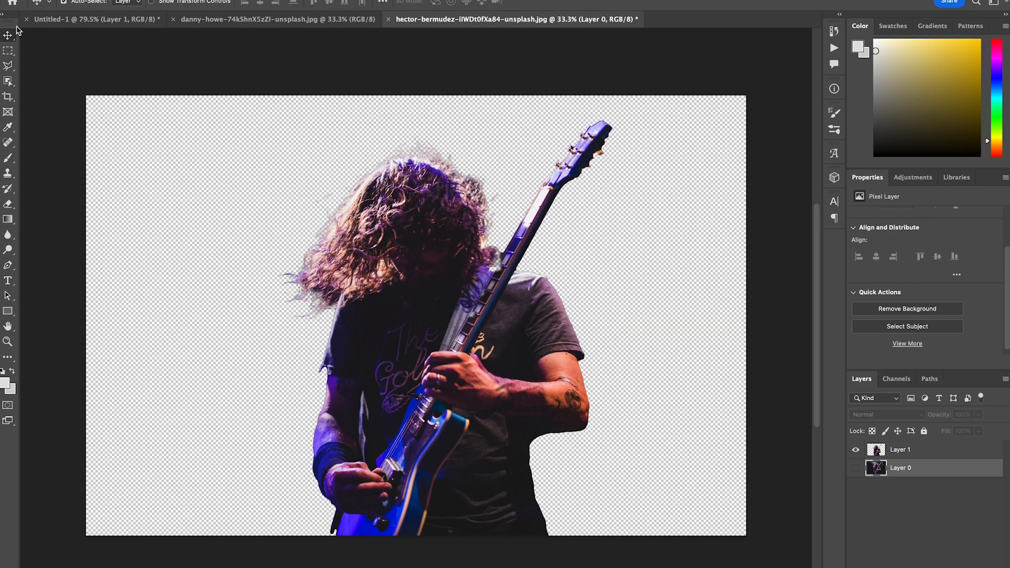
Bring the guitarist cutout into the Untitled-1 document and scale it down to stand at the right side of the crowd scene.
drag(385, 226, 620, 385)
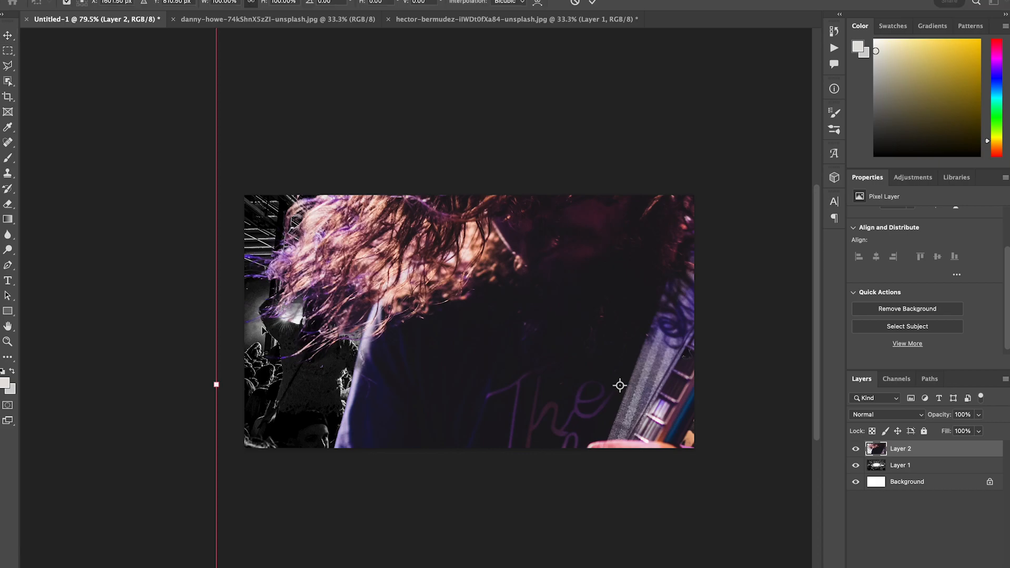
click(206, 381)
drag(216, 385, 502, 273)
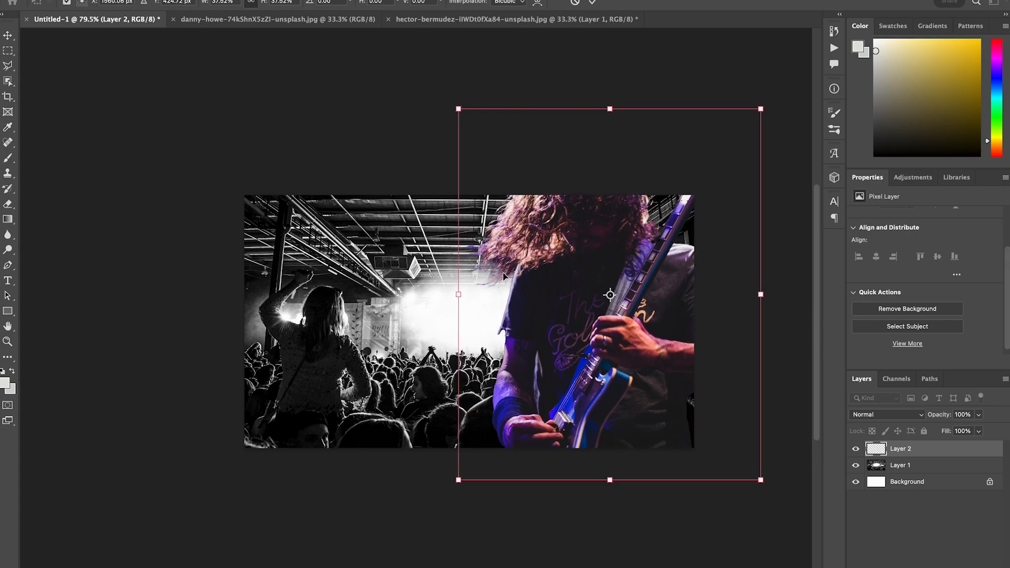
drag(608, 122, 640, 195)
key(Return)
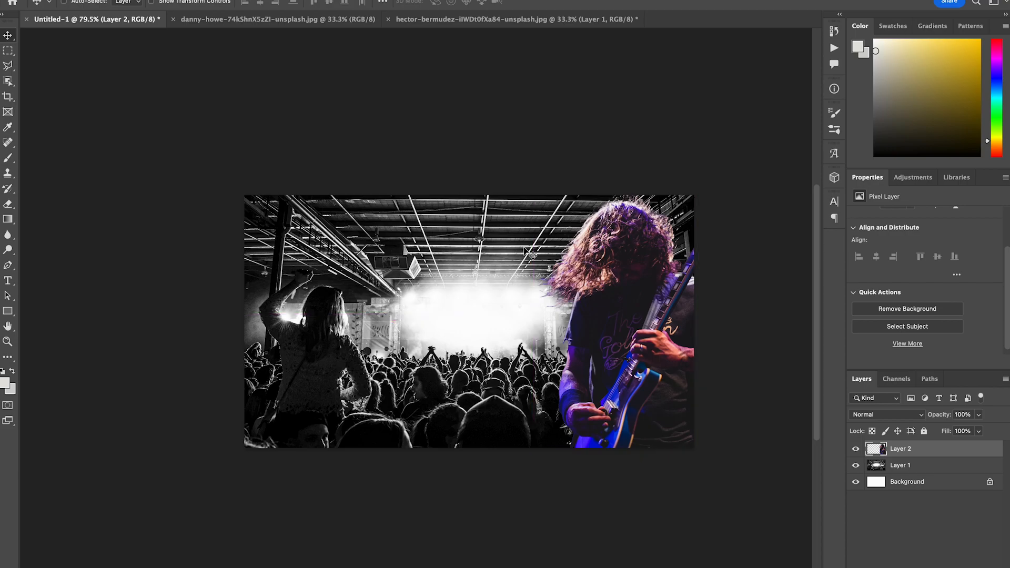
Apply the Camera Raw Filter to the guitarist with Saturation -100, Texture +60, Clarity +55, Shadows +65, Whites +75 and Contrast +34.
key(shift+super+a)
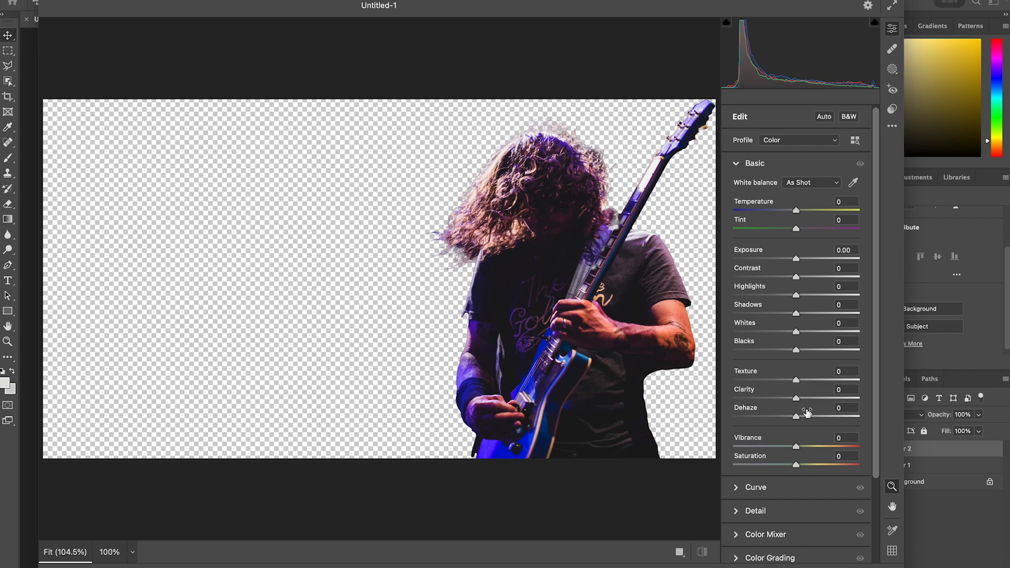
drag(798, 465, 733, 465)
drag(800, 380, 830, 398)
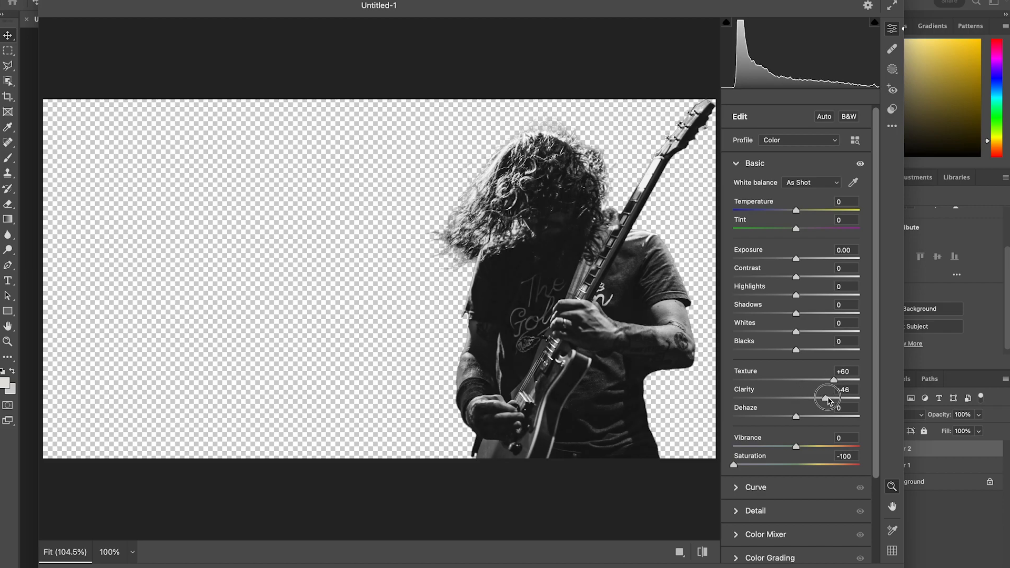
drag(795, 313, 842, 332)
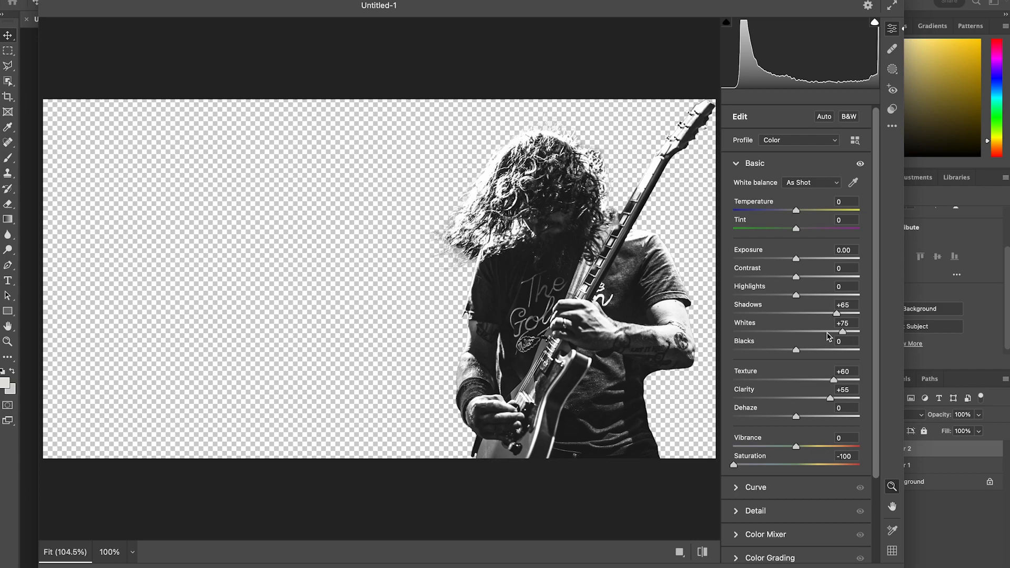
drag(796, 274, 817, 274)
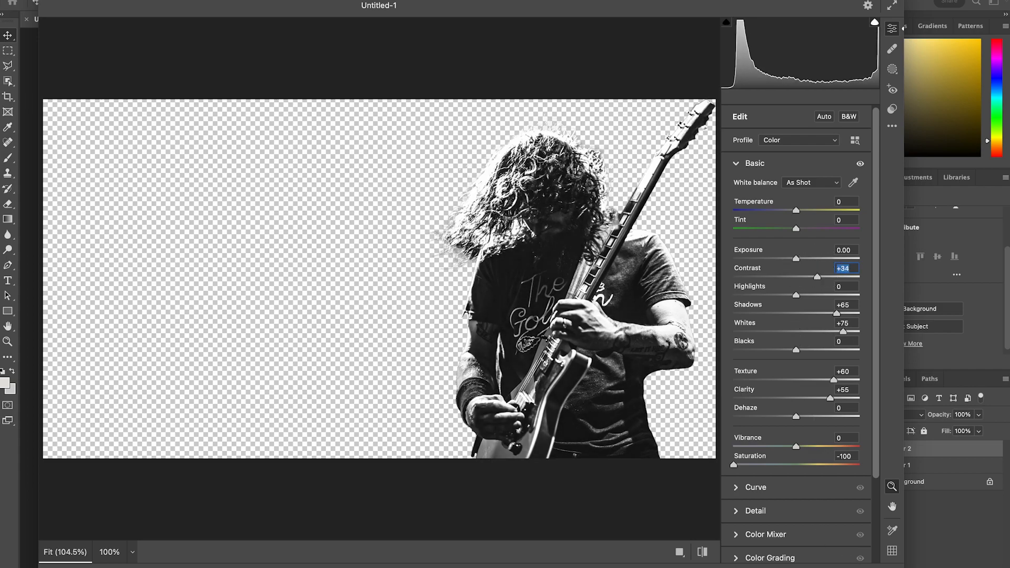
click(863, 567)
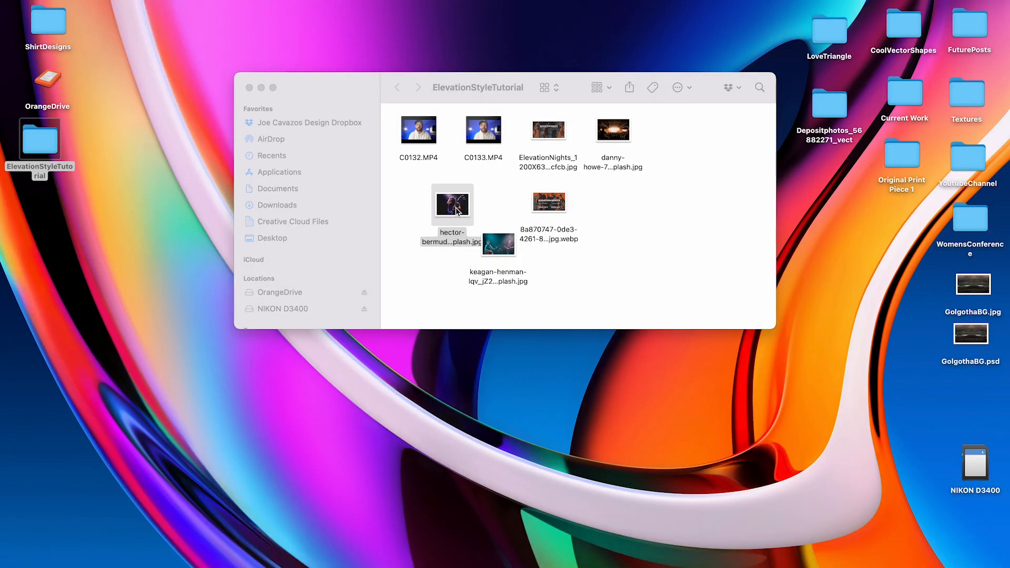
Open the teal-lit photo of the singing acoustic guitarist from the ElevationStyleTutorial folder in Photoshop.
click(500, 252)
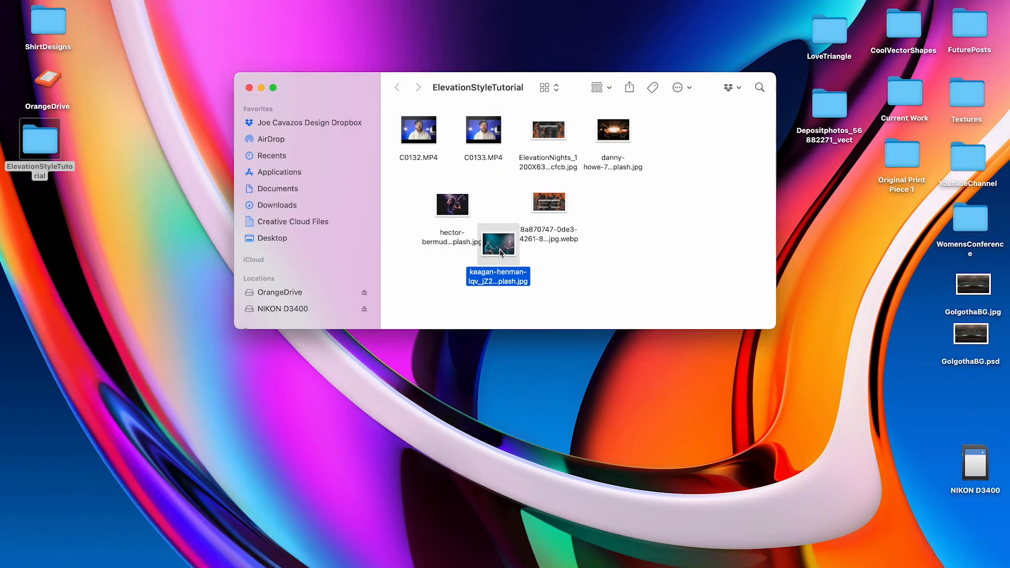
right_click(500, 252)
mouse_move(528, 266)
click(826, 312)
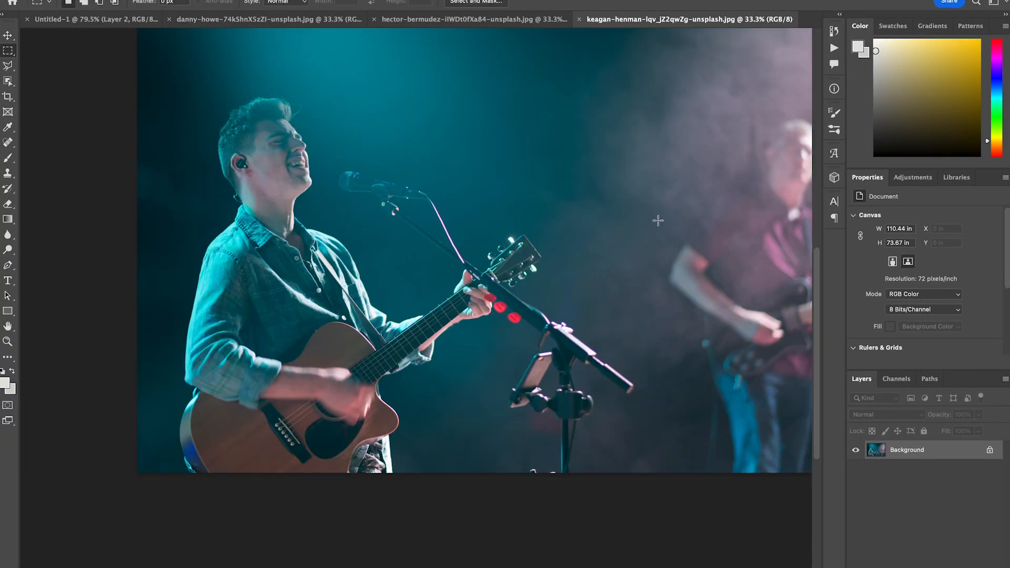
Convert the acoustic guitarist photo's Background into a regular layer and select its subjects with Select Subject.
scroll(1008, 253, down, 5)
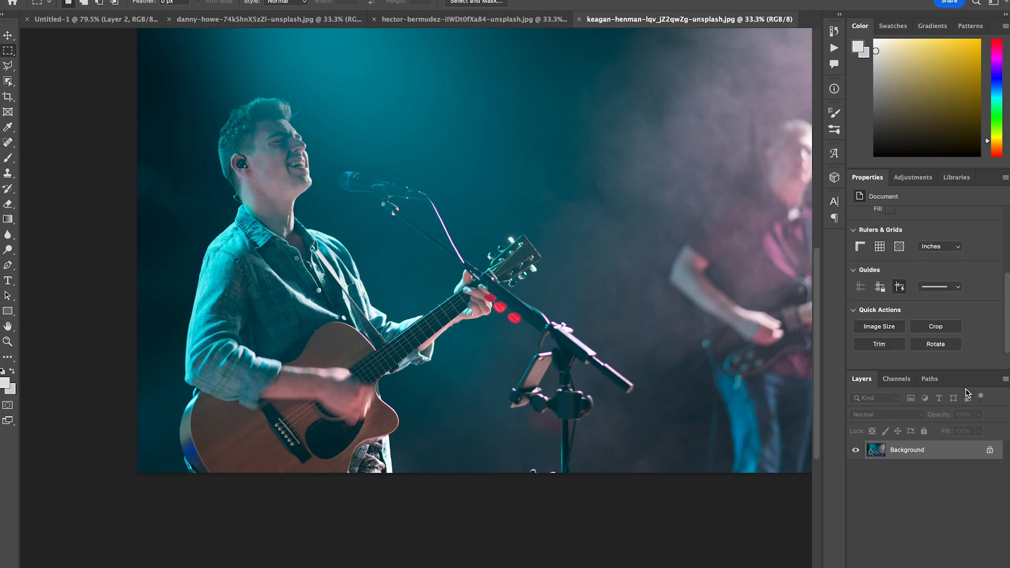
double_click(933, 451)
click(848, 230)
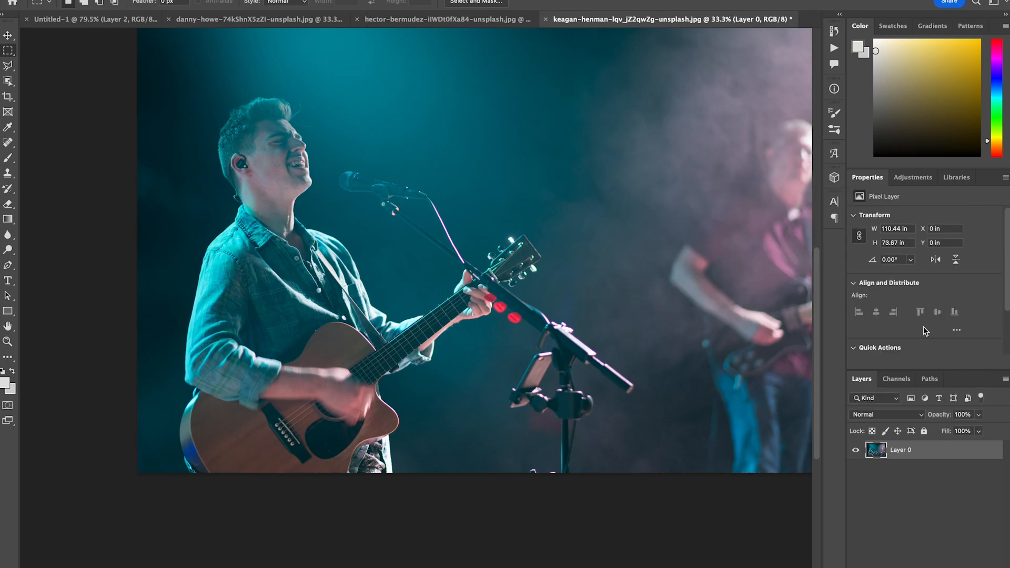
click(906, 322)
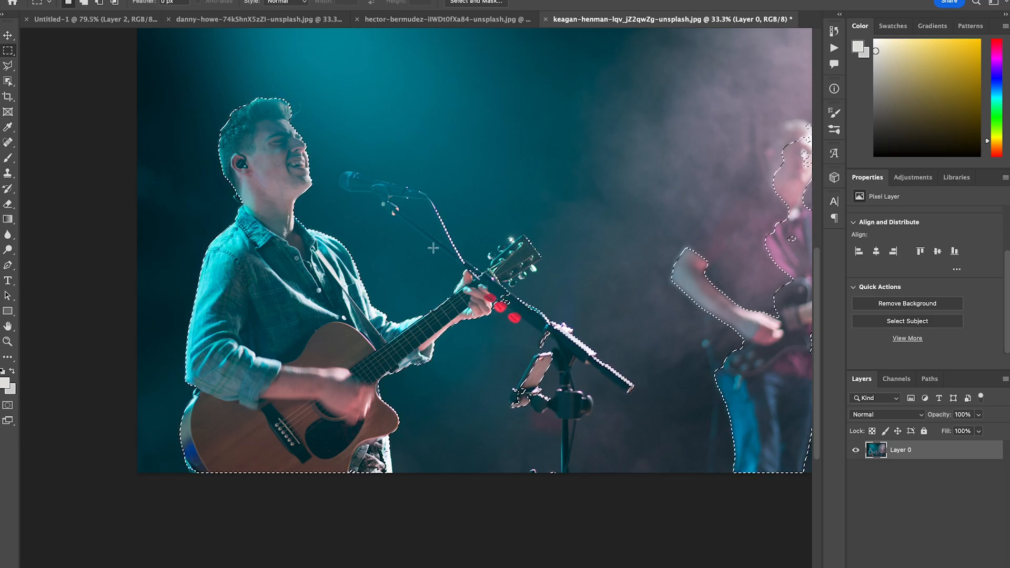
Add the guitar headstock and the singer's lower shirt edge to the selection by erasing the Quick Mask over them.
key(q)
click(7, 204)
mouse_move(495, 262)
mouse_down()
mouse_move(525, 237)
mouse_move(538, 259)
mouse_move(498, 283)
mouse_move(529, 250)
mouse_move(493, 279)
mouse_move(526, 246)
mouse_move(496, 274)
mouse_move(523, 245)
mouse_move(512, 238)
mouse_move(491, 255)
mouse_move(532, 268)
mouse_move(507, 279)
mouse_up()
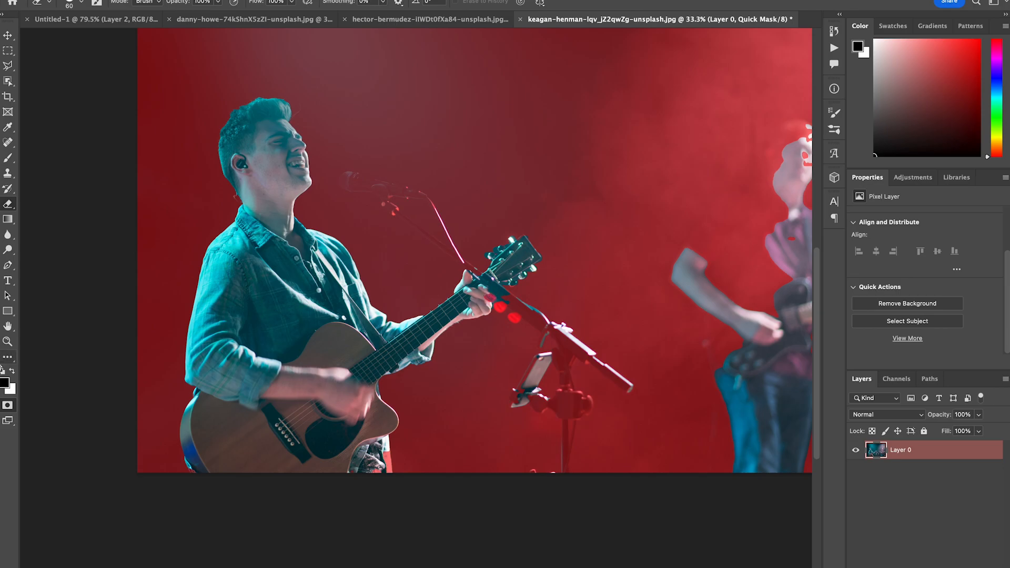
mouse_move(383, 448)
mouse_down()
mouse_move(391, 465)
mouse_move(377, 476)
mouse_up()
click(8, 405)
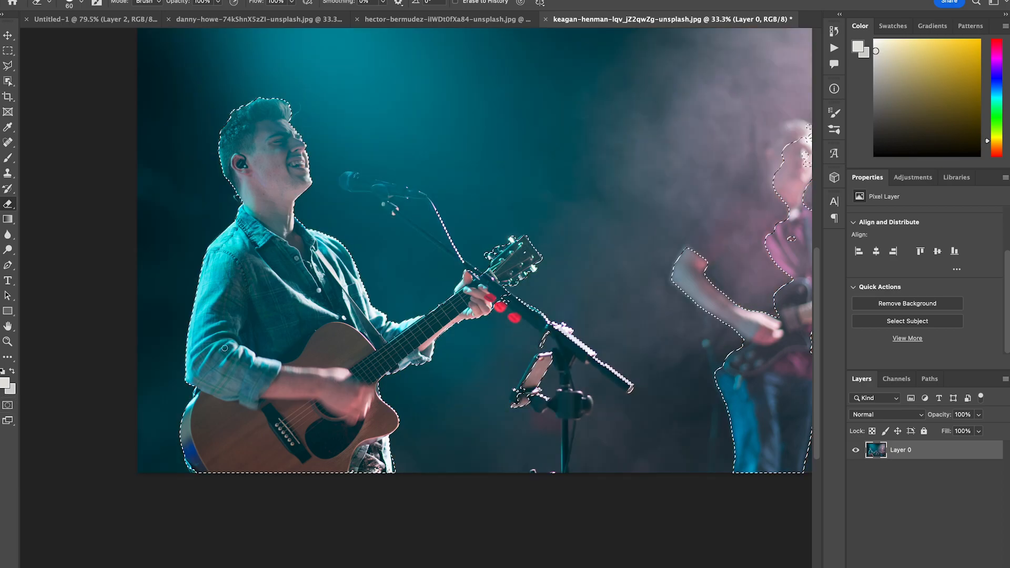
Copy the selected musicians to a new layer and bring that cut-out into the Untitled-1 collage.
key(ctrl+j)
click(9, 37)
drag(248, 145, 398, 302)
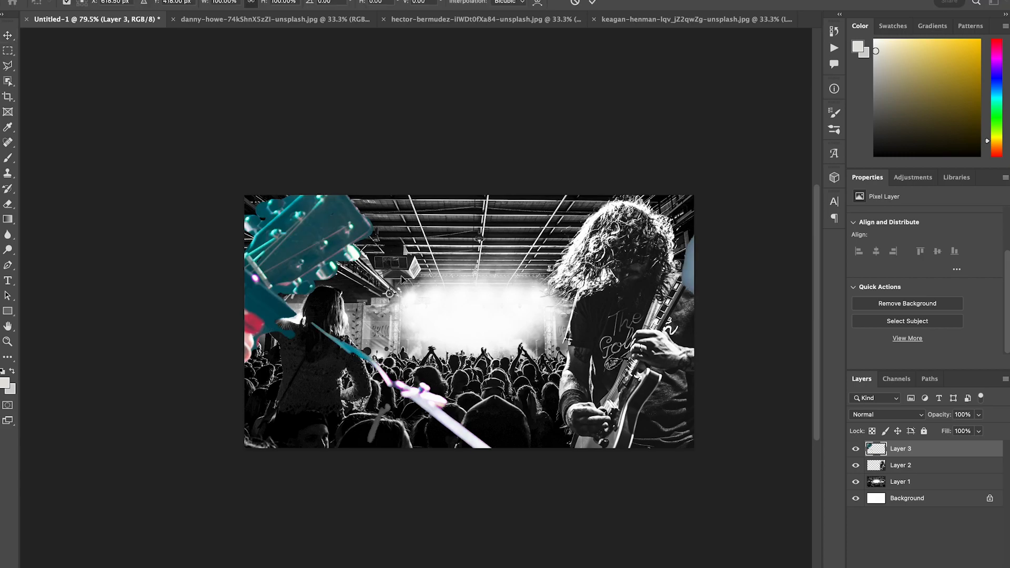
Scale down the acoustic guitarist cut-out and place him along the left side of the collage, facing the long-haired guitarist.
scroll(401, 275, down, 6)
key(ctrl+t)
drag(400, 153, 427, 242)
key(Return)
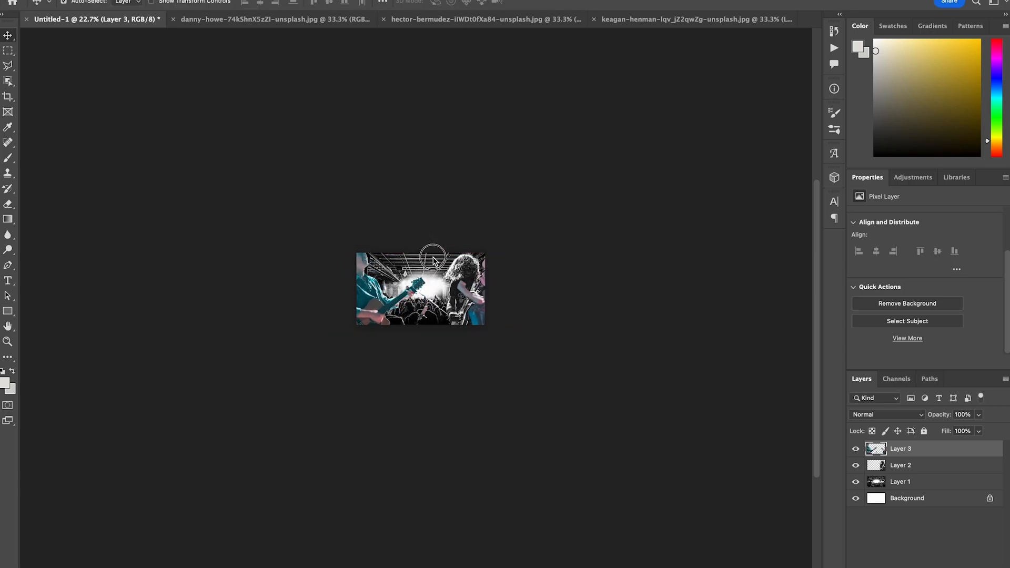
key(ctrl+t)
drag(420, 280, 433, 253)
drag(431, 342, 431, 333)
key(Return)
scroll(440, 324, up, 4)
scroll(440, 326, up, 3)
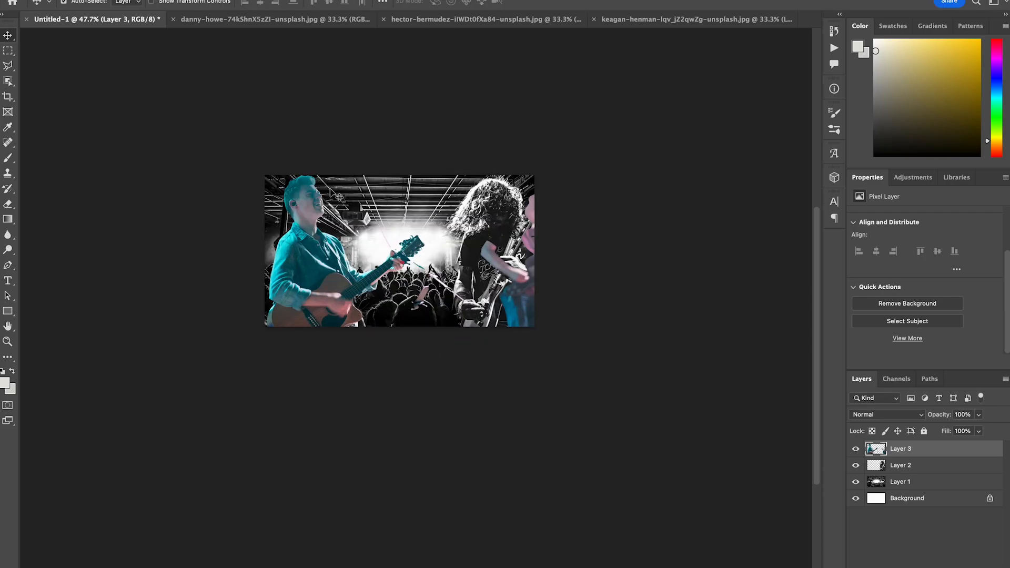
Erase the second musician from Layer 3 with a 284 px Eraser where he overlaps the long-haired guitarist.
click(8, 204)
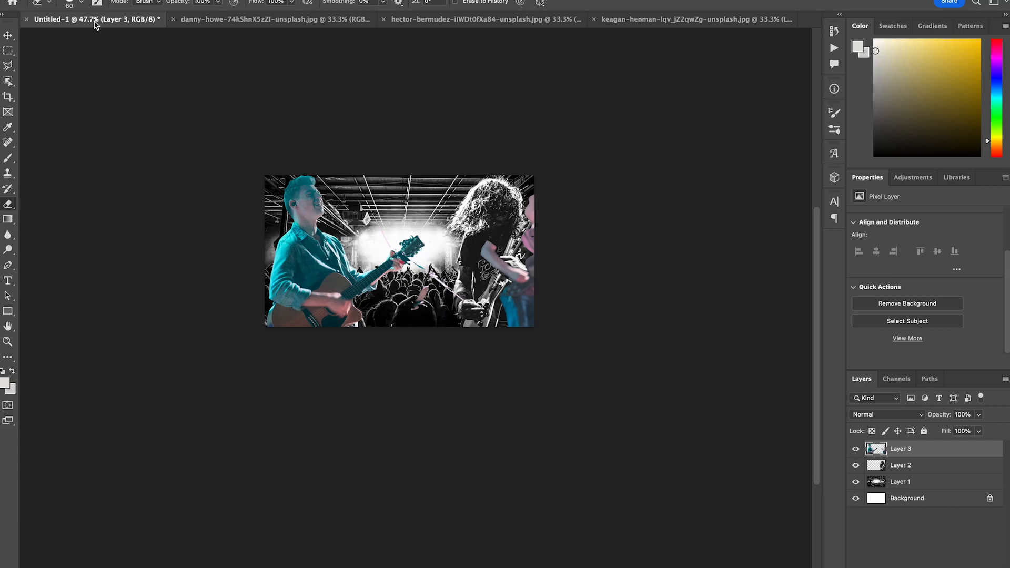
click(81, 3)
drag(102, 36, 122, 38)
mouse_move(542, 192)
mouse_down()
mouse_move(518, 306)
mouse_move(514, 257)
mouse_move(558, 190)
mouse_move(511, 254)
mouse_move(542, 316)
mouse_move(547, 294)
mouse_move(467, 329)
mouse_move(480, 180)
mouse_move(493, 218)
mouse_up()
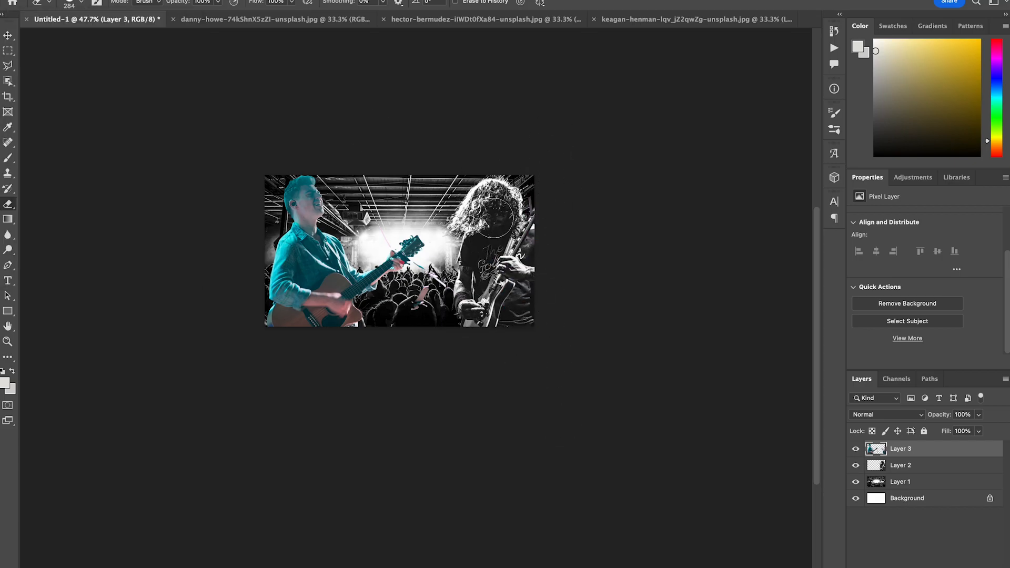
Nudge the acoustic guitarist slightly left and erase the microphone stand remnants over the crowd.
click(6, 36)
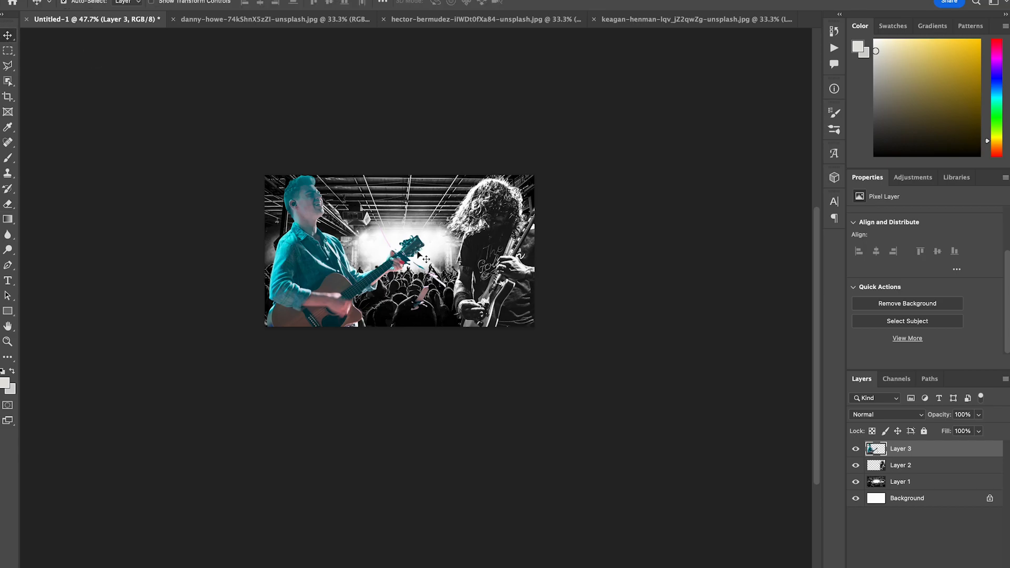
scroll(426, 259, up, 3)
drag(425, 258, 412, 258)
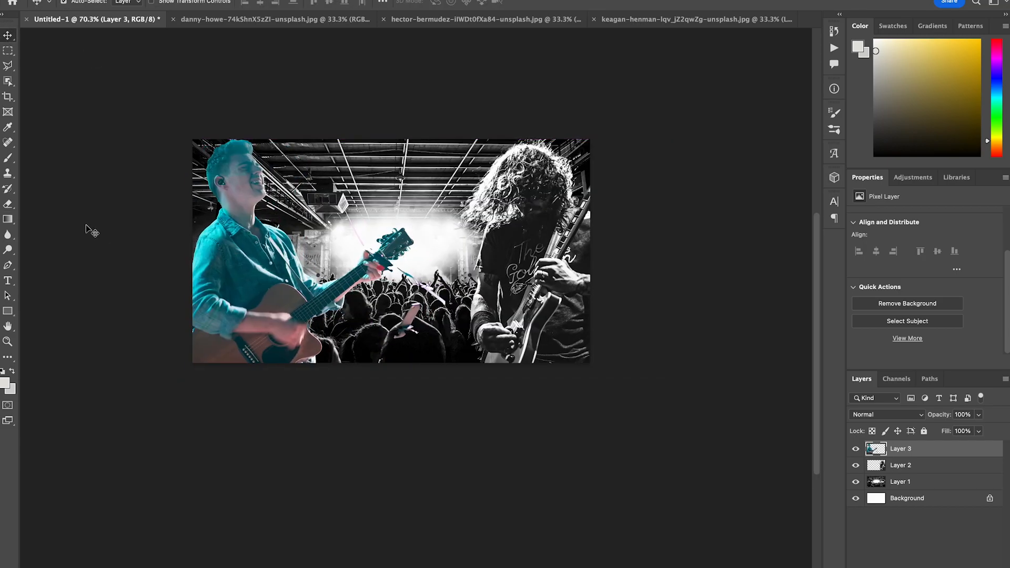
click(8, 205)
drag(416, 326, 410, 345)
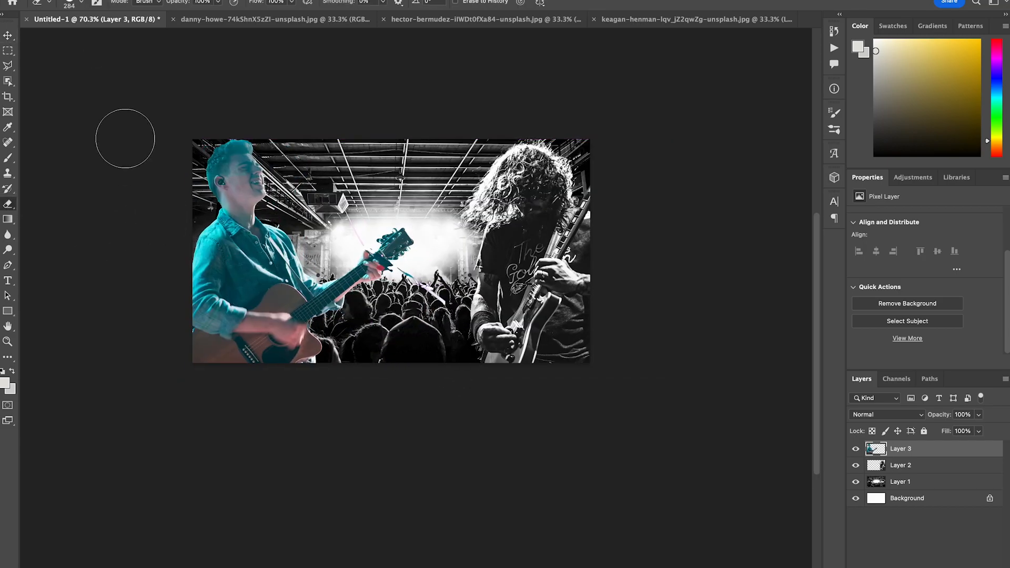
drag(426, 310, 432, 289)
Apply the Camera Raw Filter to the acoustic guitarist with Saturation -100 and Texture +100, raising Clarity and Highlights and darkening the Shadows.
click(8, 35)
key(shift+ctrl+a)
drag(796, 464, 665, 457)
drag(796, 379, 866, 377)
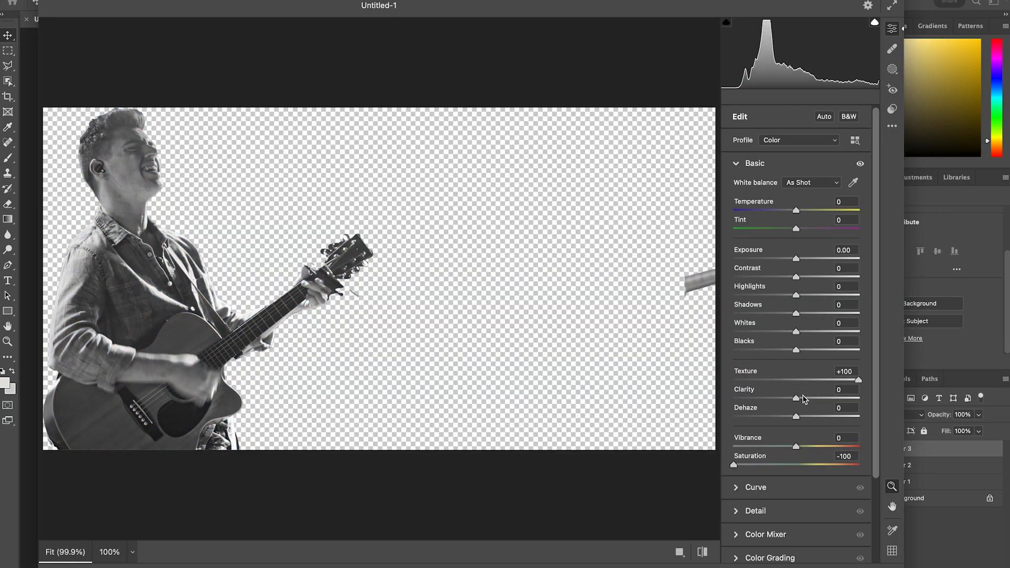
drag(803, 399, 848, 399)
drag(798, 314, 744, 346)
drag(796, 296, 812, 296)
key(Return)
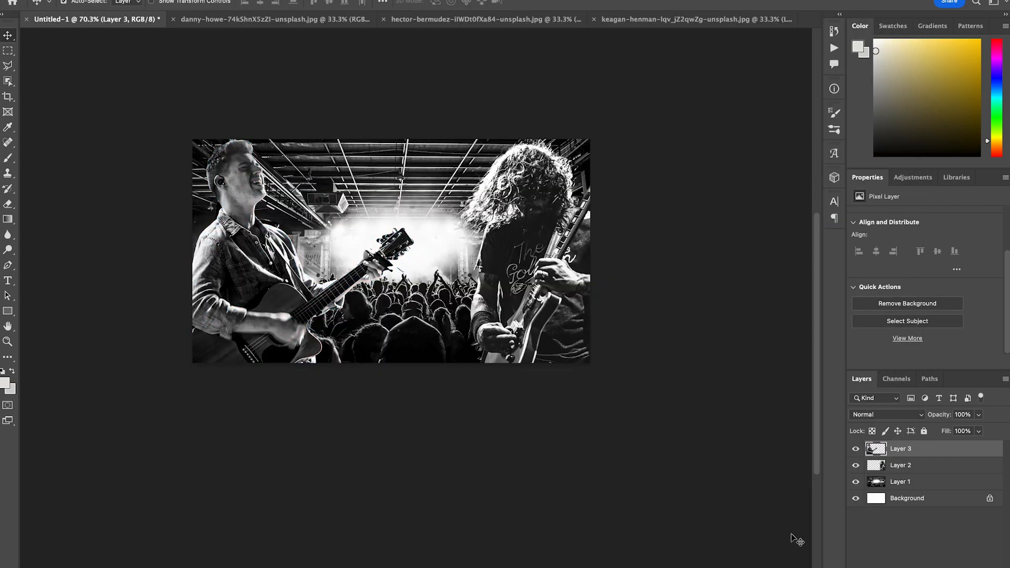
Shift the long-haired guitarist and the acoustic guitarist slightly to the left in the collage.
mouse_move(553, 207)
mouse_down()
mouse_move(541, 199)
mouse_move(537, 217)
mouse_up()
drag(253, 232, 251, 232)
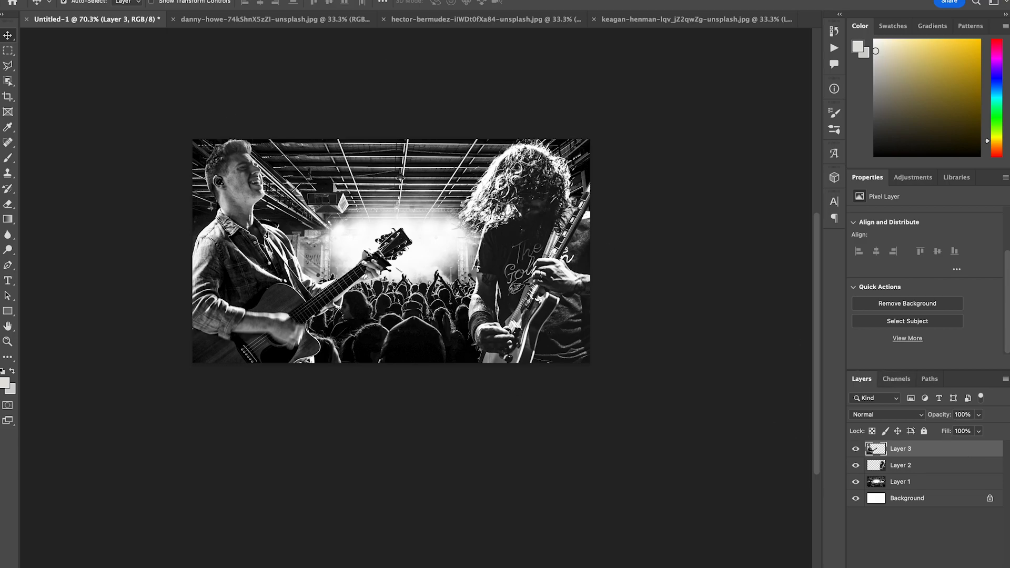
Add a Gradient Map adjustment layer above all the collage layers and enable Reverse.
click(173, 0)
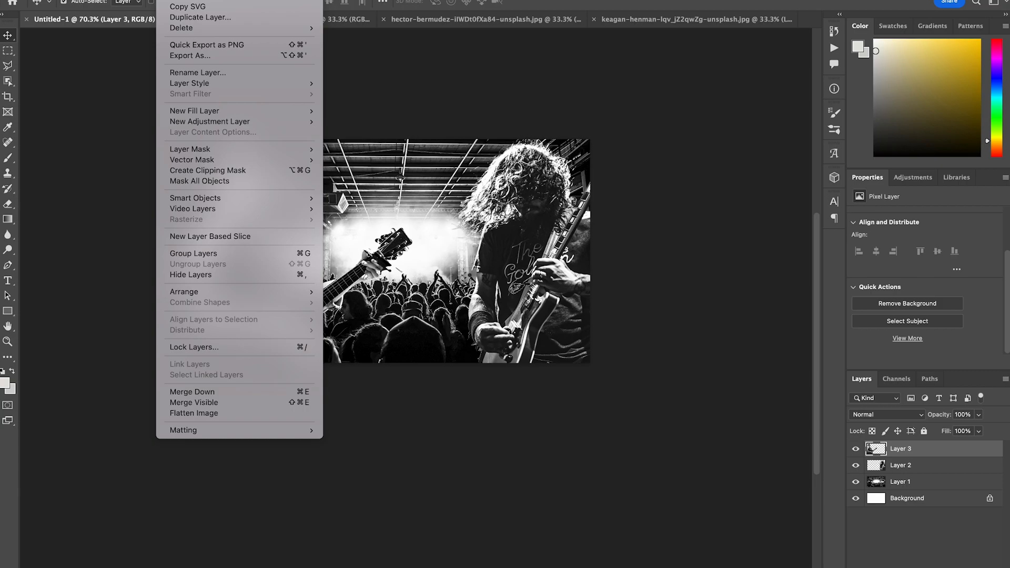
mouse_move(189, 121)
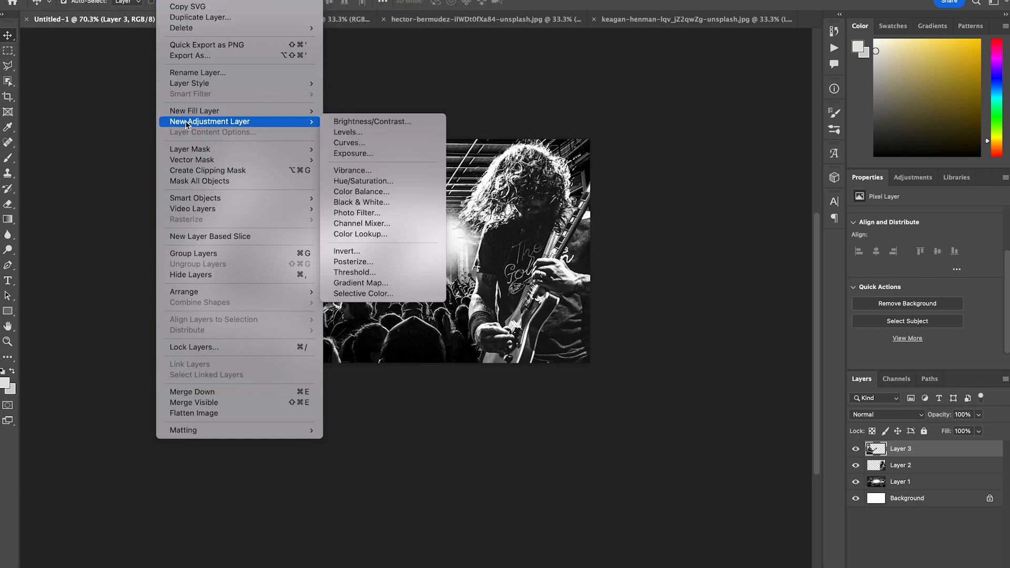
click(362, 284)
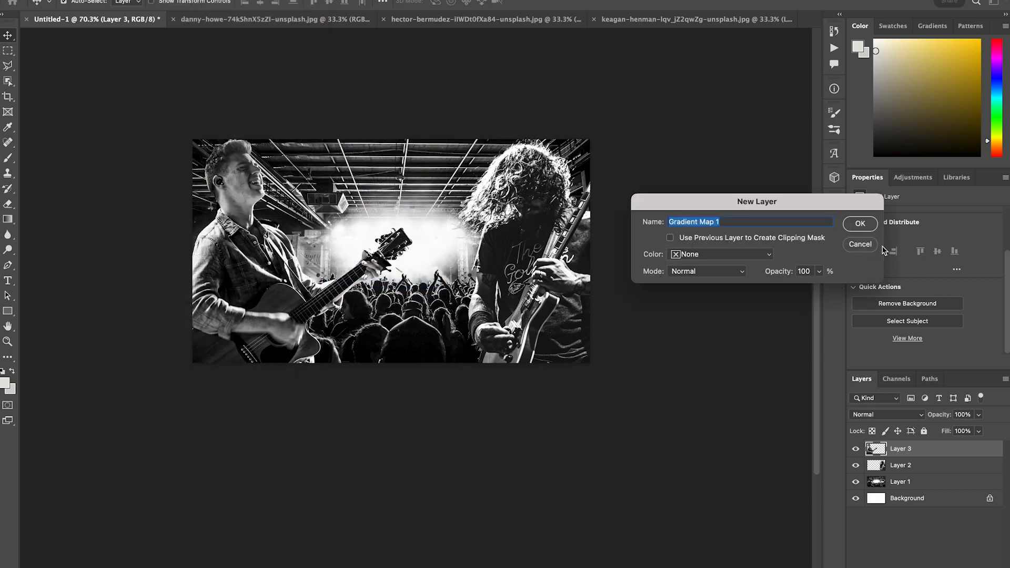
click(861, 225)
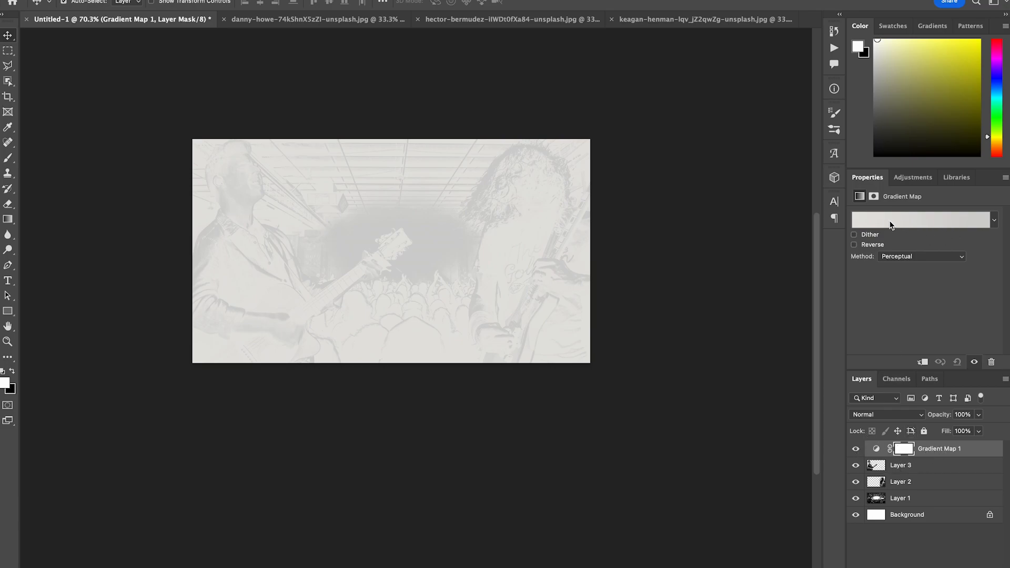
click(854, 245)
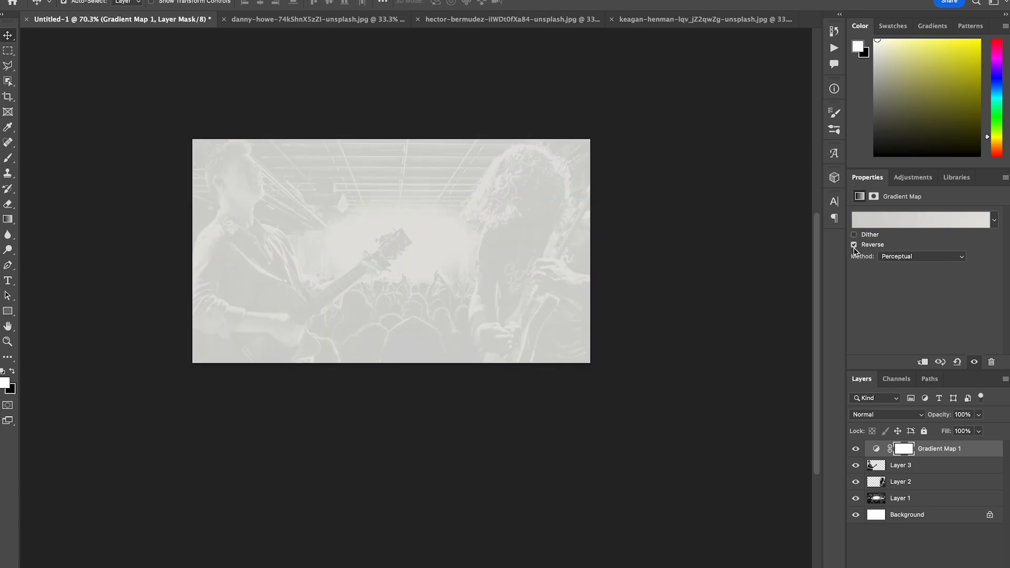
Edit the Gradient Map's gradient and recolour the stop at 100% to near-black with 1% brightness.
click(881, 221)
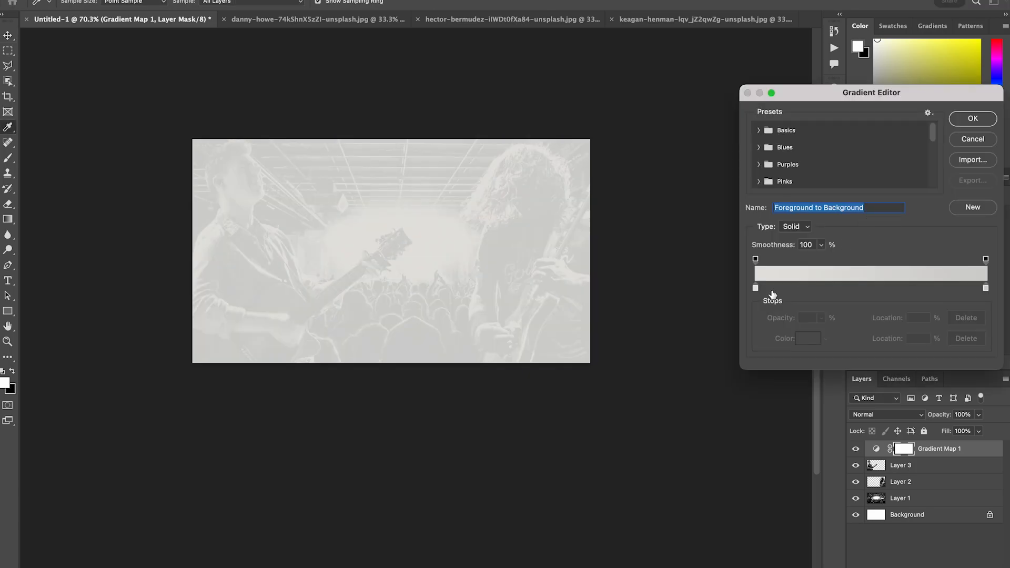
click(985, 288)
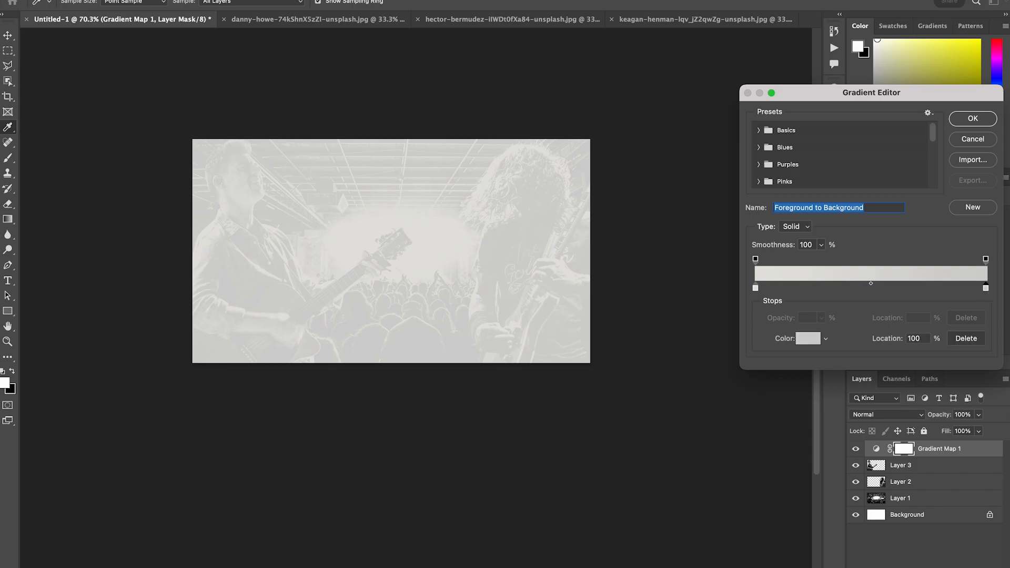
click(809, 340)
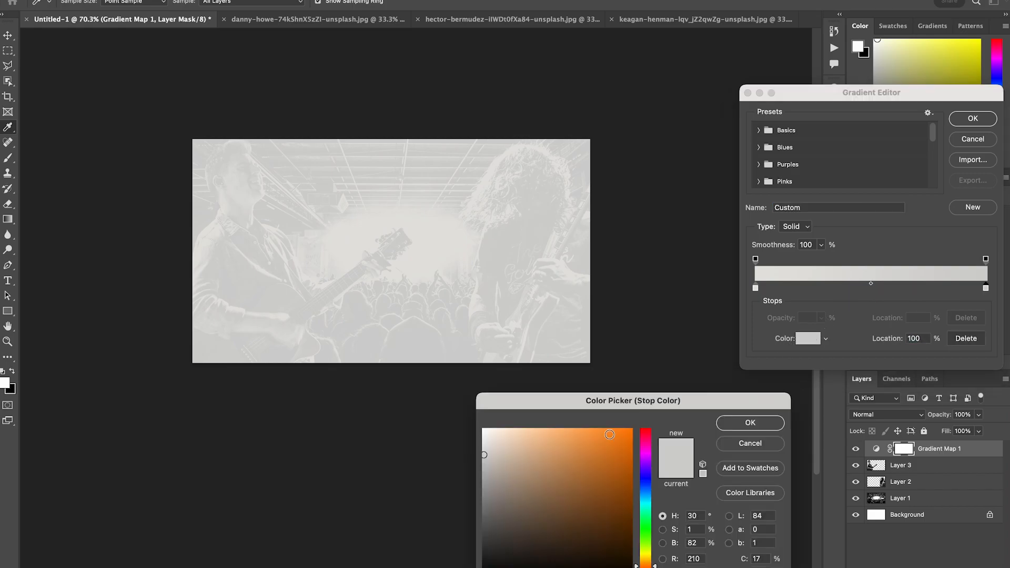
drag(484, 555, 464, 567)
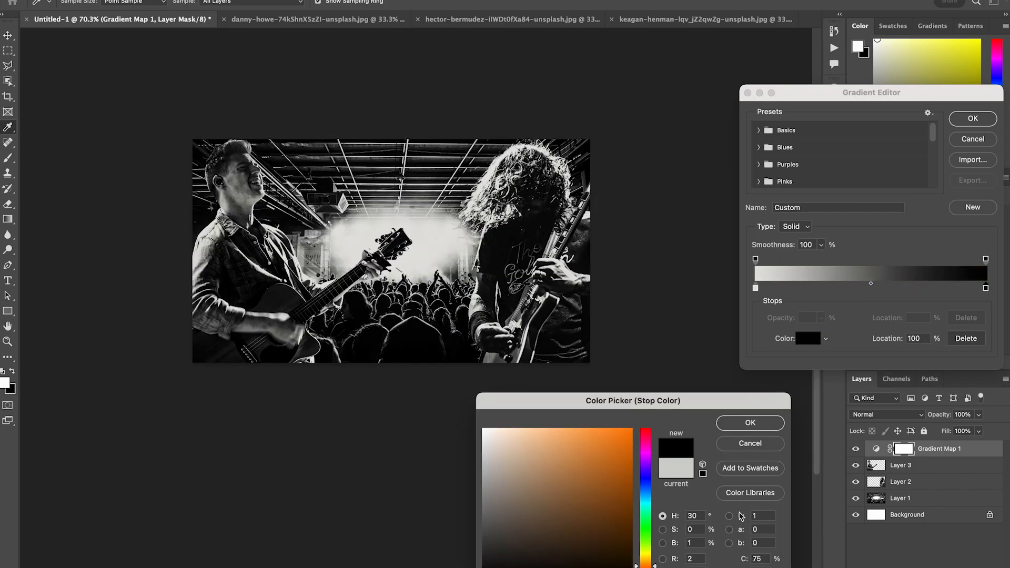
click(748, 422)
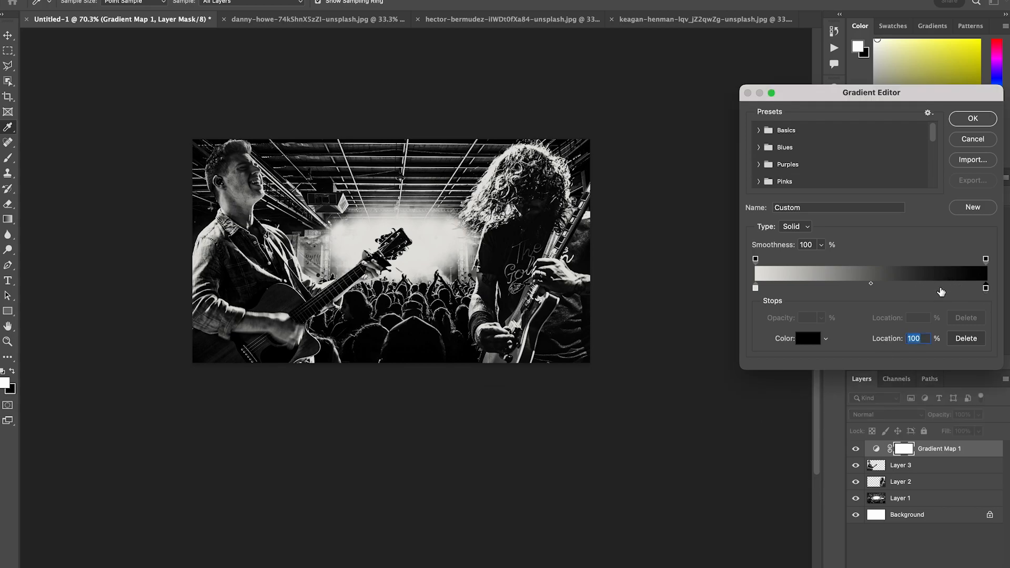
Add a dark grey colour stop with 20% brightness to the gradient and place it at 72%.
click(936, 290)
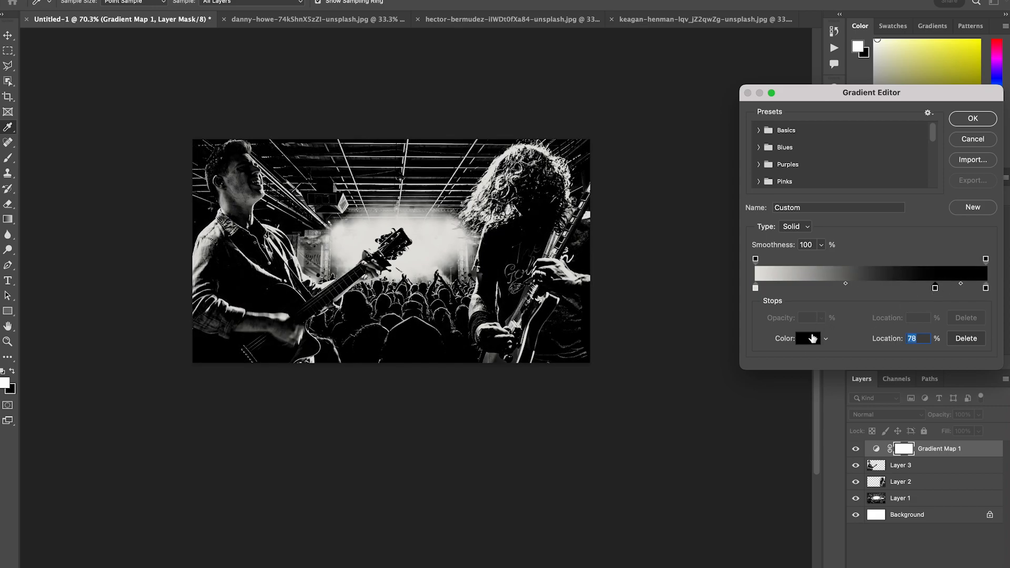
click(813, 338)
click(482, 549)
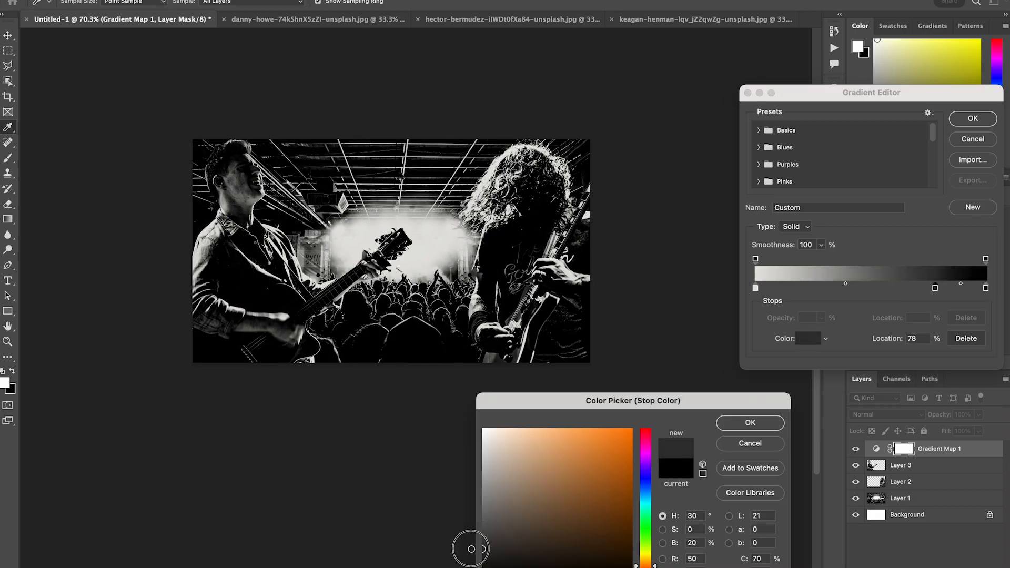
click(750, 423)
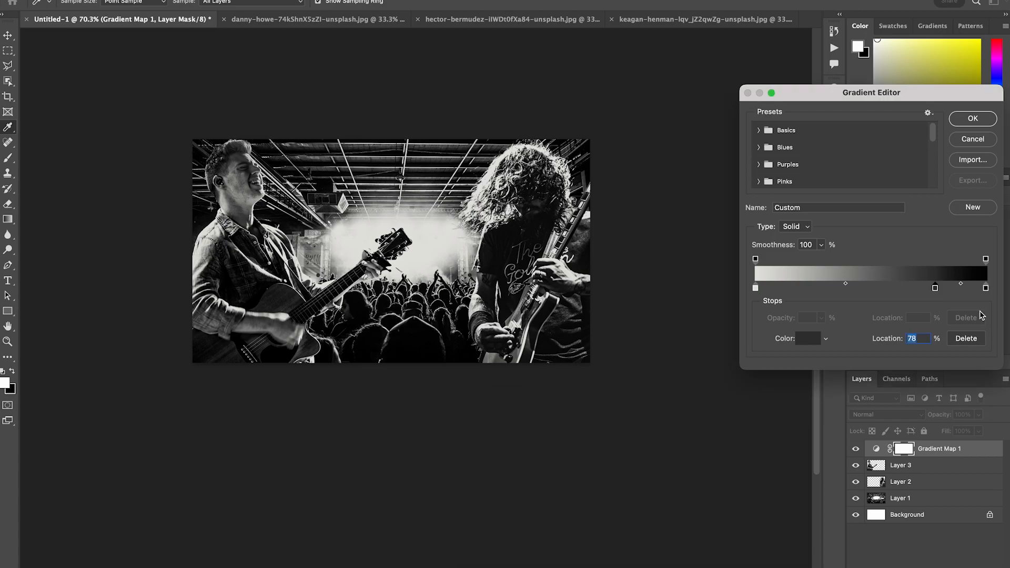
drag(935, 289, 921, 288)
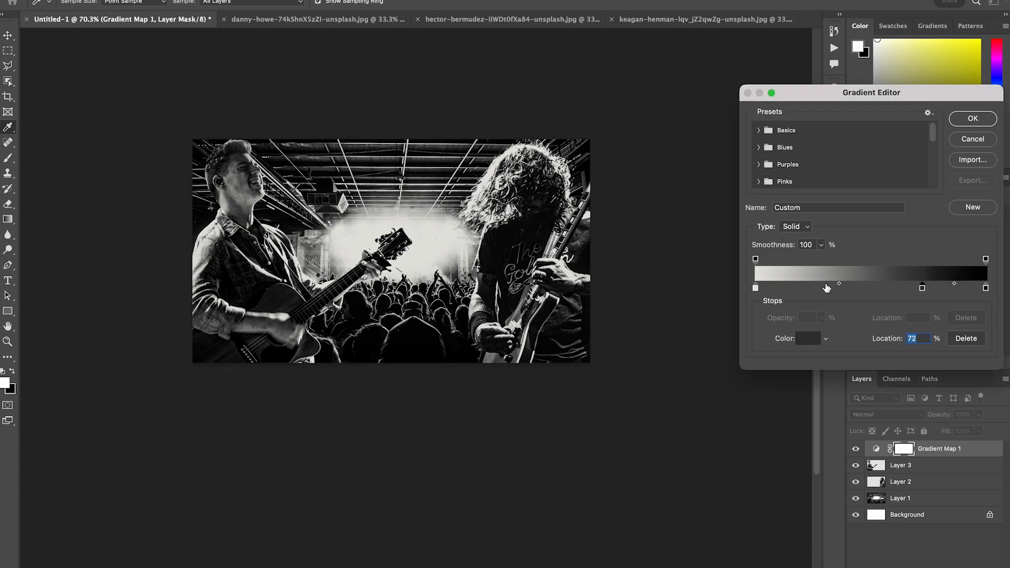
Add a mid-grey colour stop with 64% brightness to the gradient at 32%.
click(830, 289)
click(808, 339)
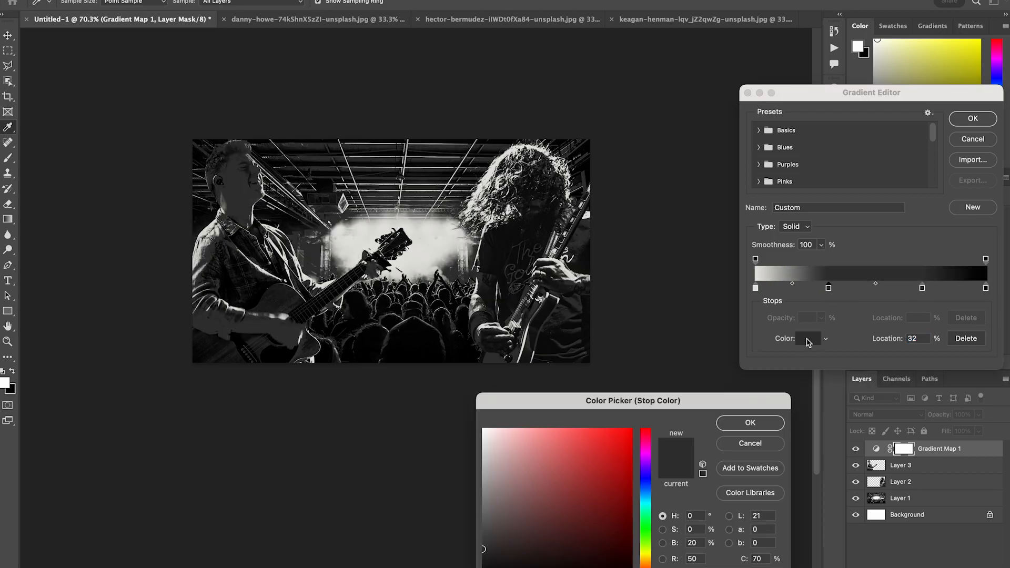
drag(487, 479, 469, 477)
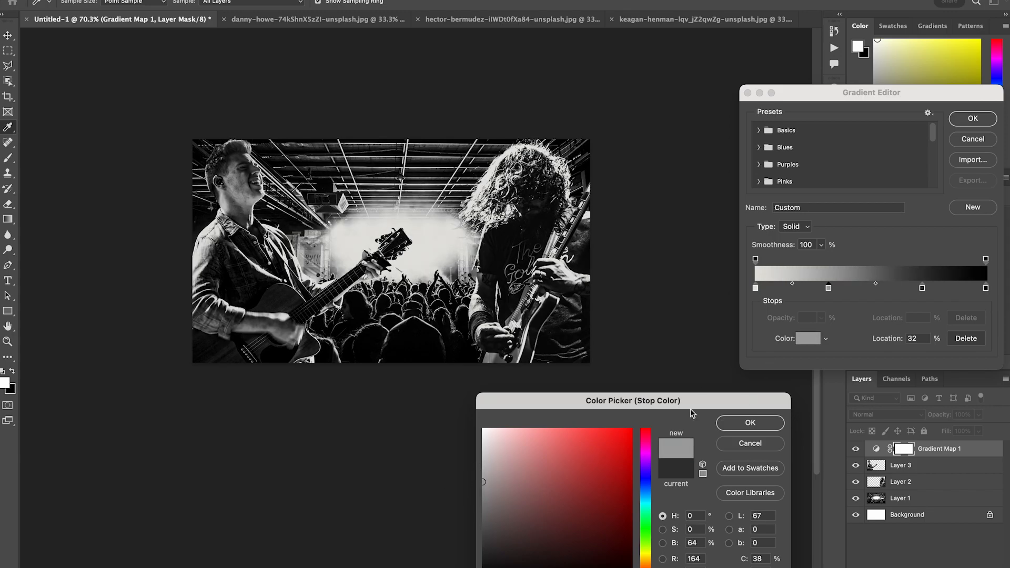
click(750, 424)
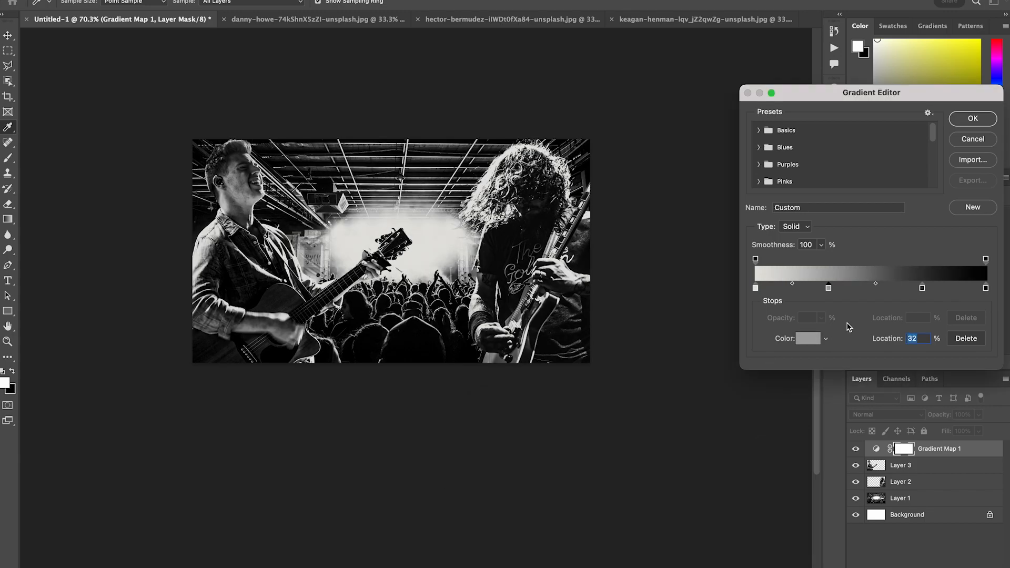
Recolour the gradient's stop at 0% to bright orange with hue 20, saturation 95% and brightness 100%.
click(756, 289)
click(809, 340)
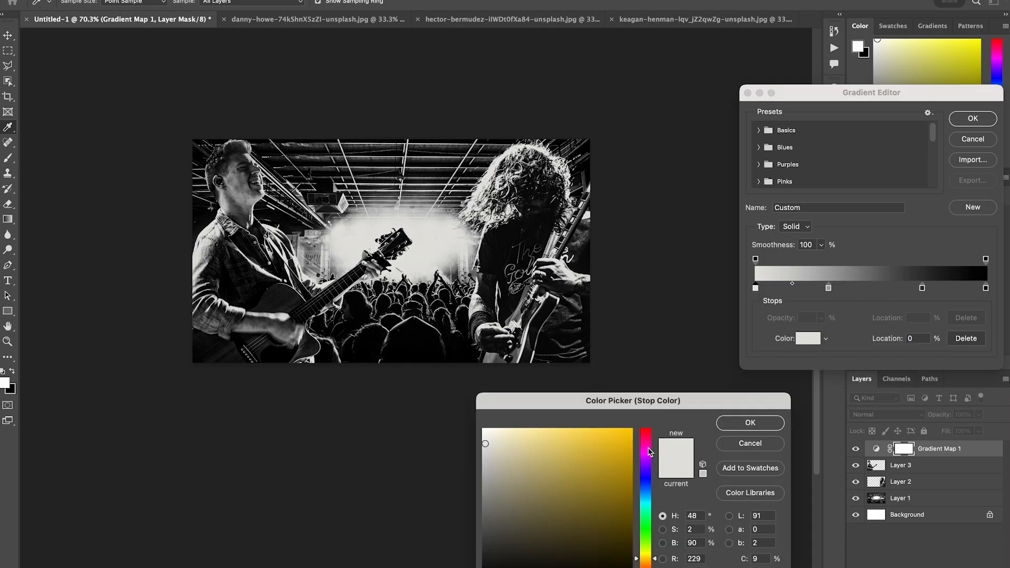
drag(644, 557, 645, 564)
drag(630, 478, 624, 421)
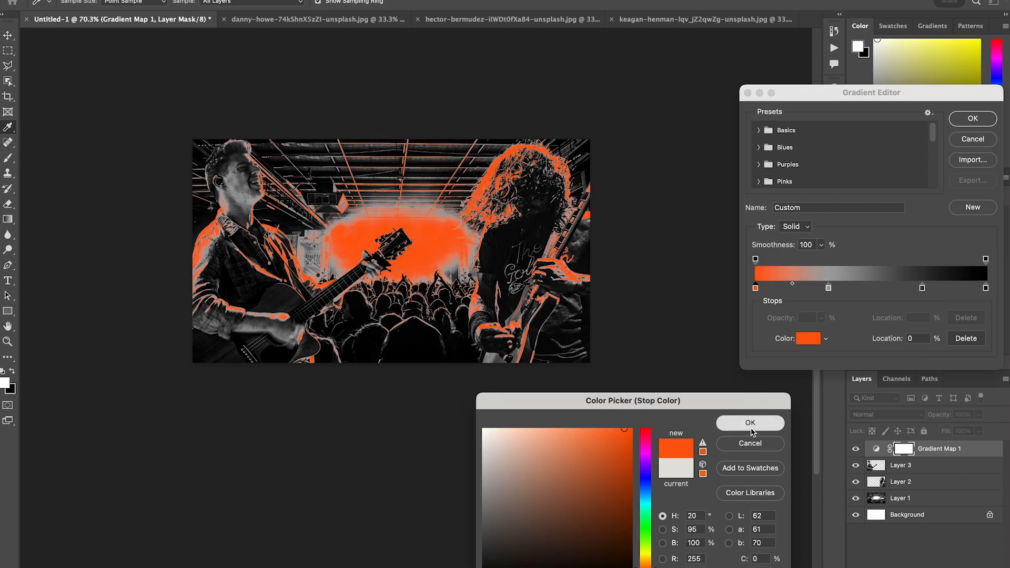
click(751, 424)
Rearrange the gradient stops with mid-grey at the start and orange between it and the dark grey, and accept the gradient.
mouse_move(758, 288)
mouse_down()
mouse_move(846, 288)
mouse_move(752, 290)
mouse_up()
drag(846, 288, 832, 289)
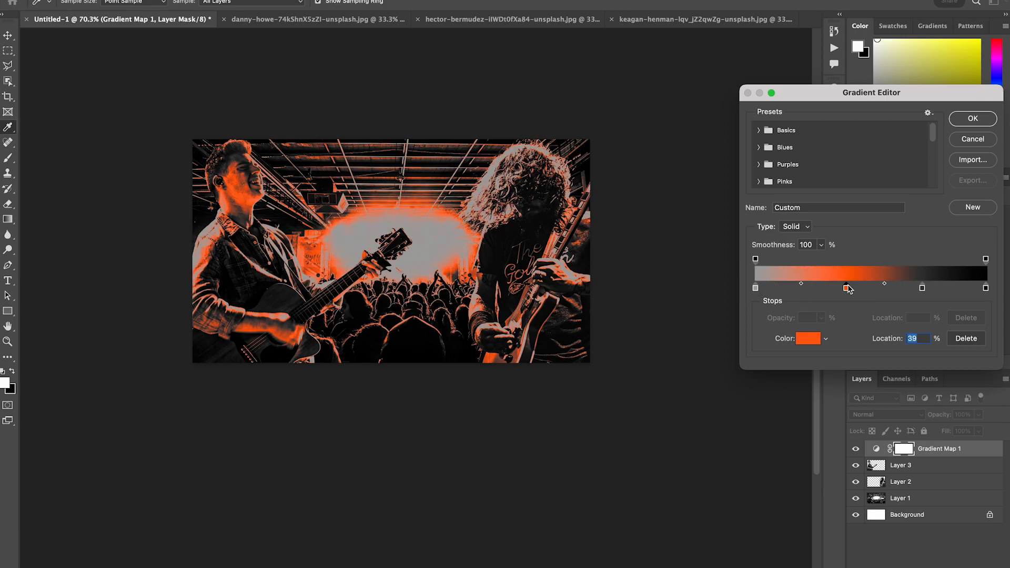
click(973, 119)
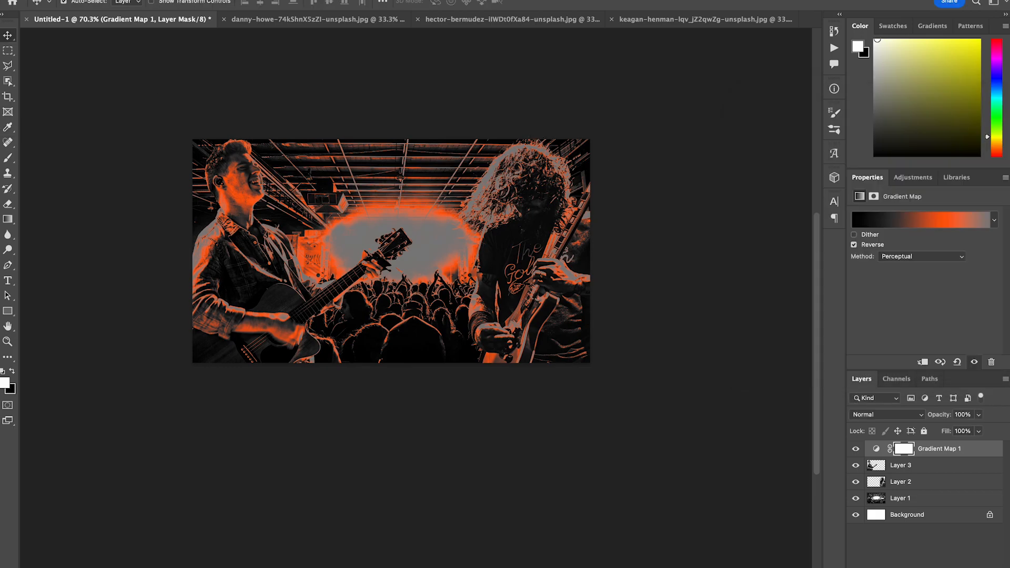
Open the reference image ElevationNights_1200X630-b4a2e6cfcb.jpg from the ElevationStyleTutorial folder in Photoshop.
key(super+m)
click(572, 254)
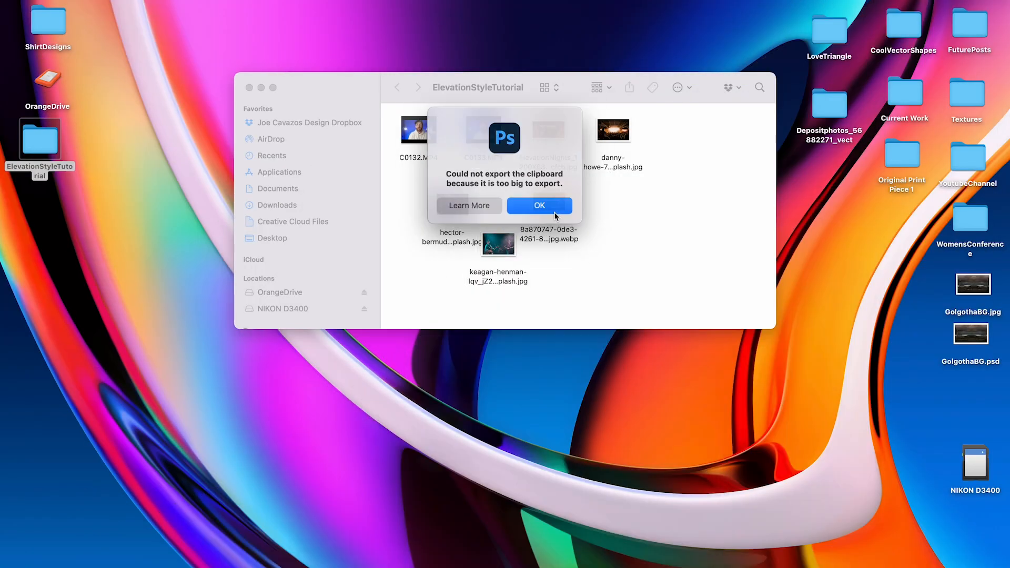
click(538, 206)
right_click(548, 136)
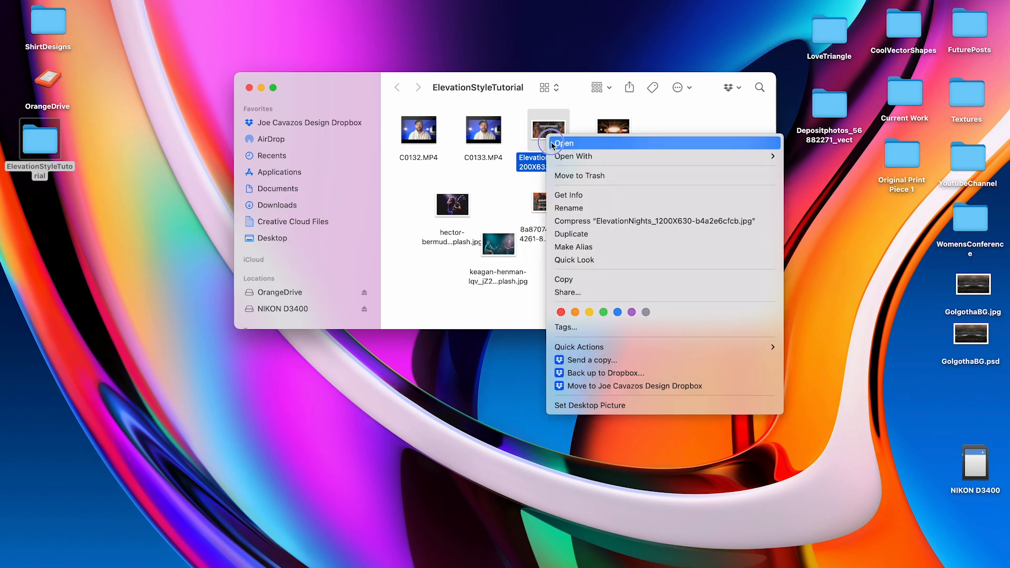
click(572, 158)
click(831, 201)
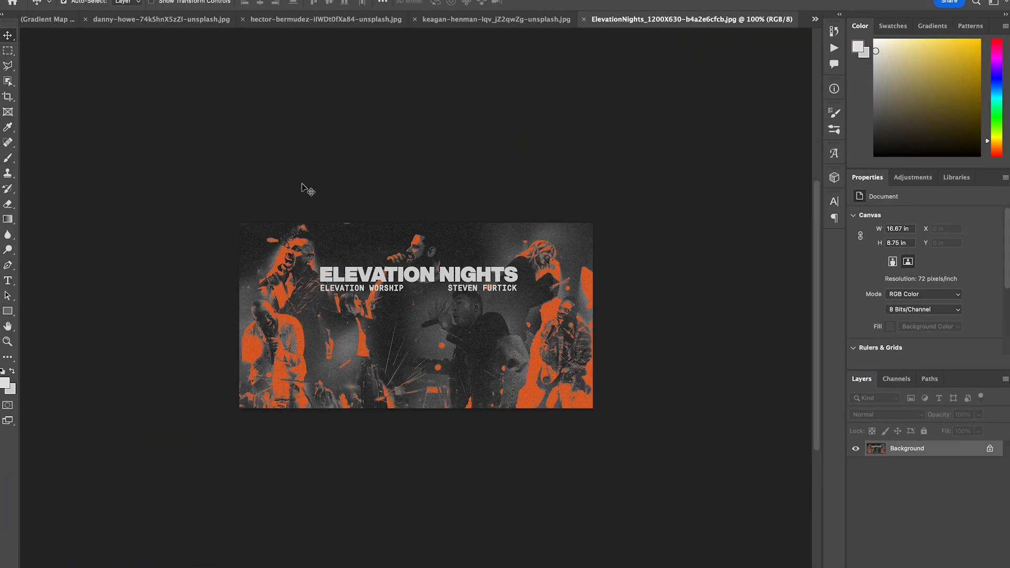
Copy the reference image into the collage, sample its orange and brighten the foreground colour to hue 20, saturation 82%, brightness 99%.
drag(337, 263, 381, 238)
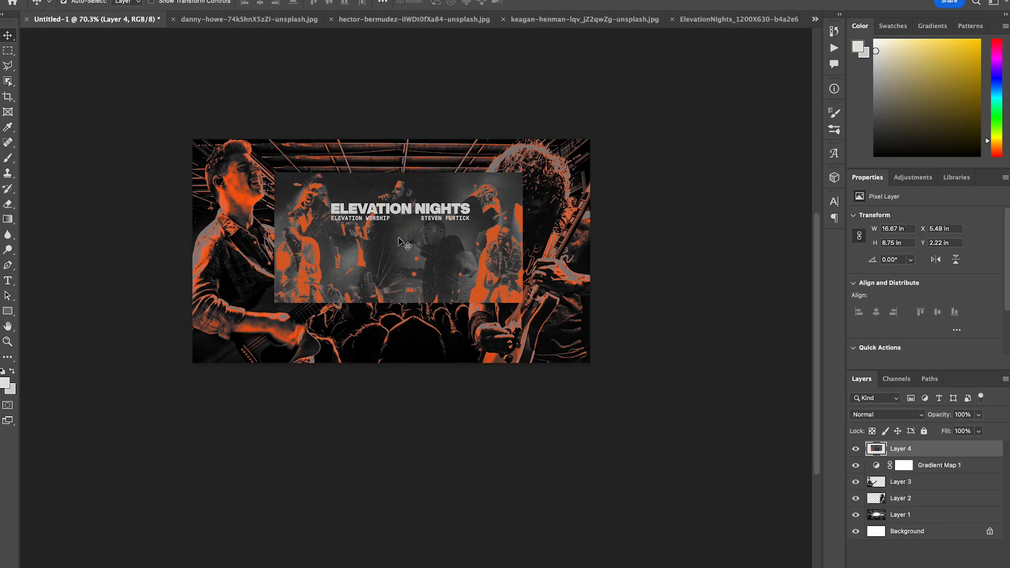
click(8, 127)
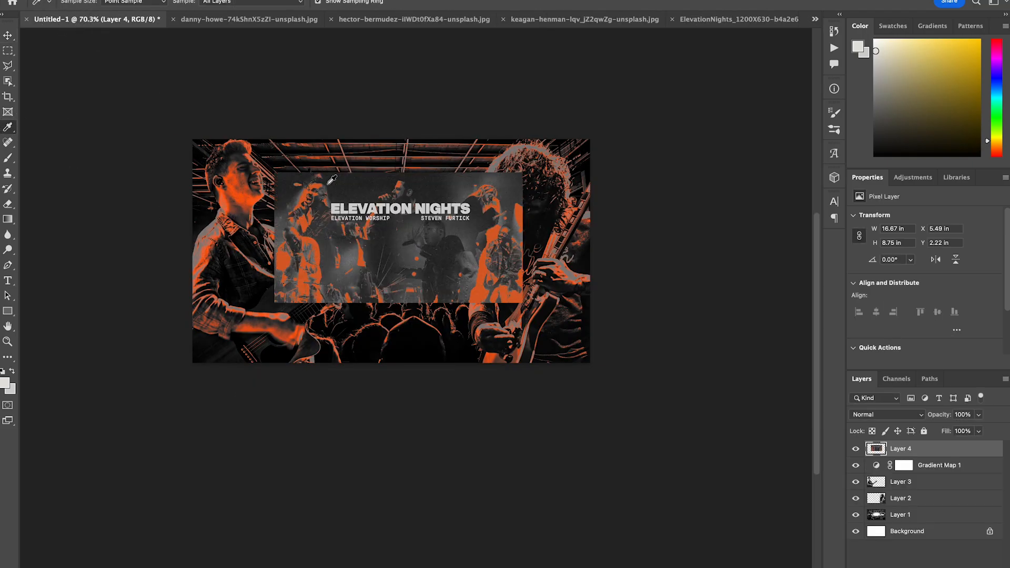
click(320, 251)
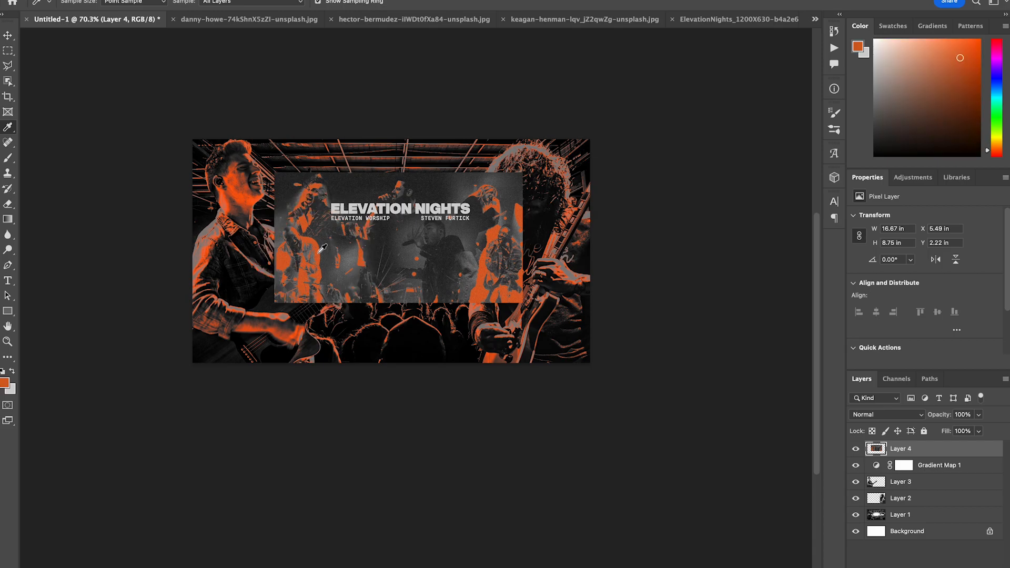
click(7, 383)
drag(601, 449, 605, 430)
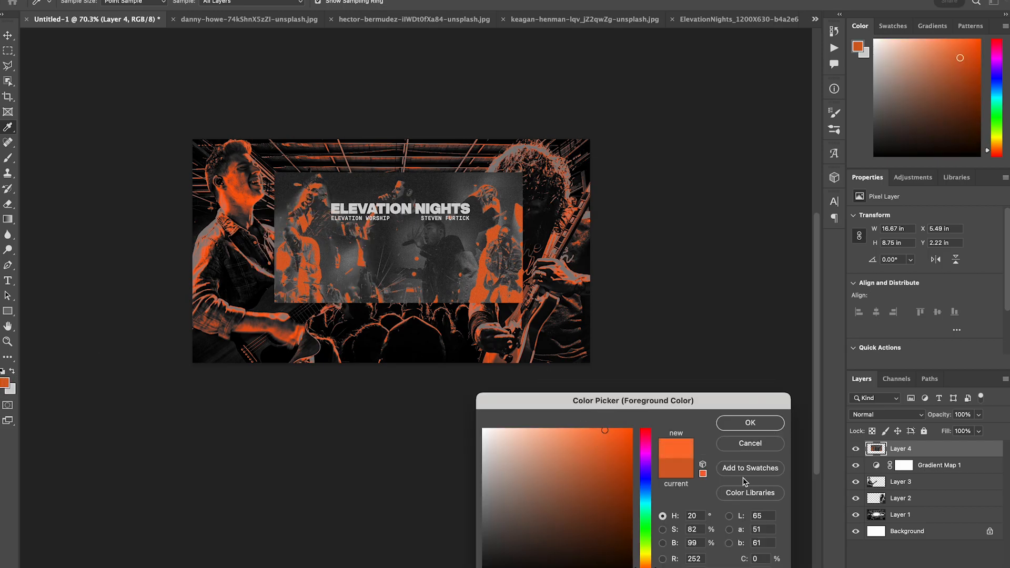
click(750, 423)
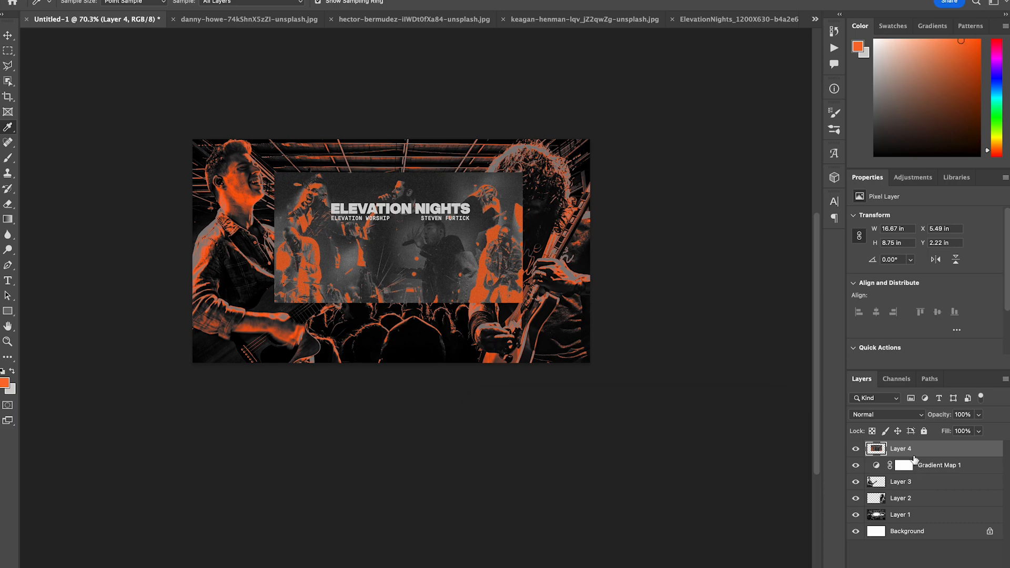
Hide the reference layer and recolour the gradient map's orange stop to hue 20, saturation 82%, brightness 99%, accepting the gradient.
click(856, 449)
click(947, 469)
click(944, 222)
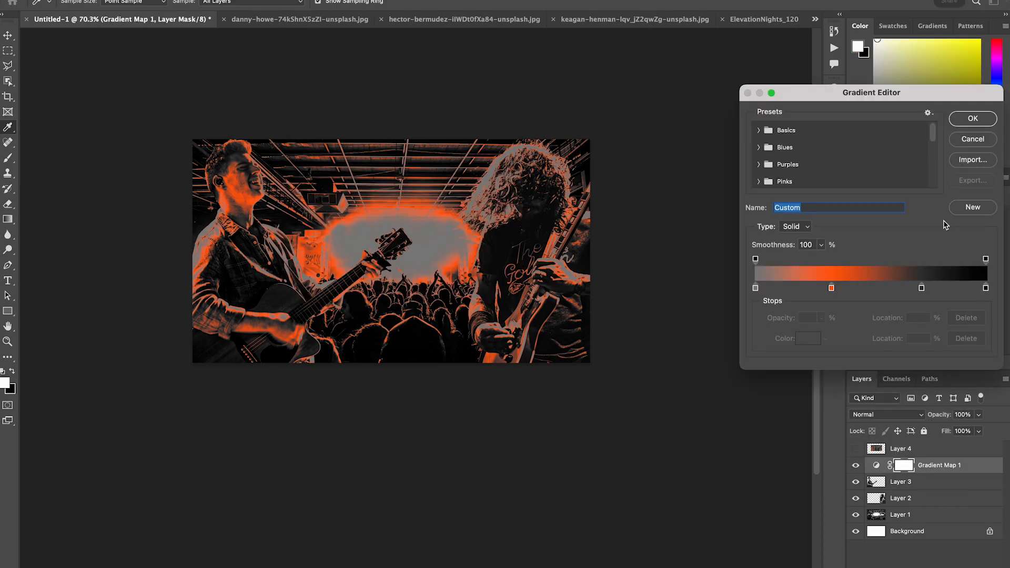
click(831, 288)
click(808, 338)
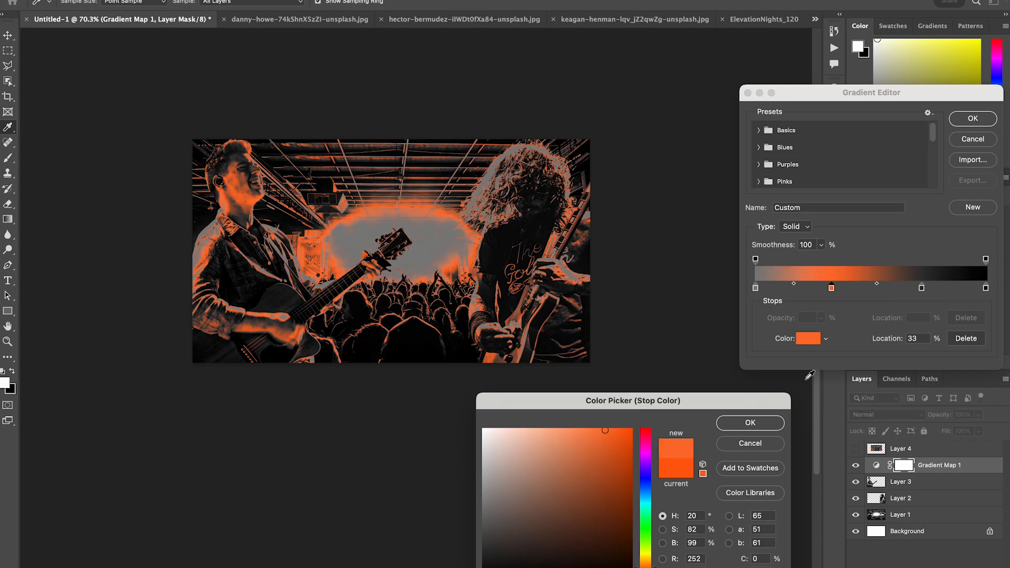
click(754, 421)
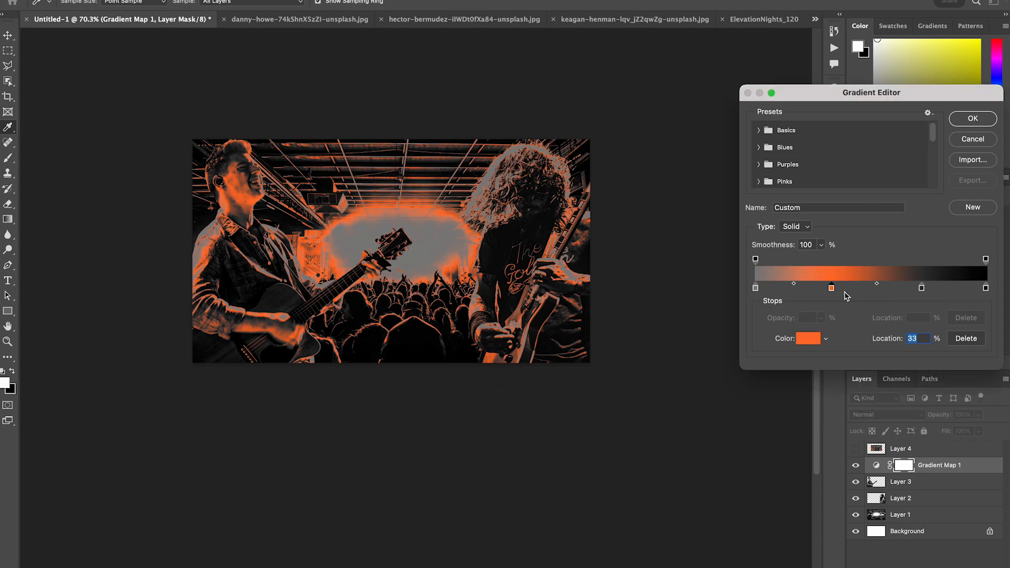
click(971, 118)
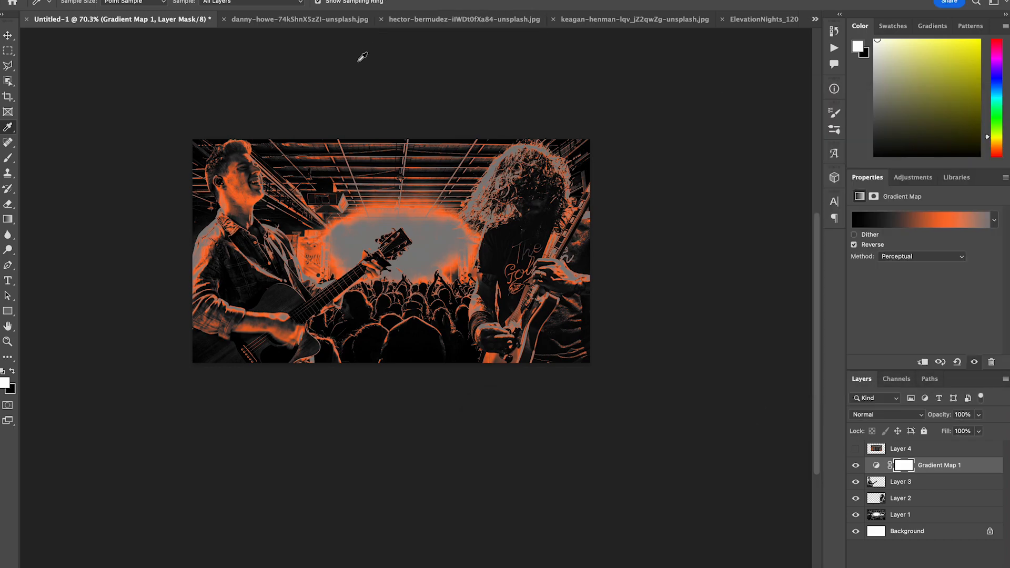
With the reference shown, darken the gradient's 0% grey stop to 34% brightness and rearrange the stops: orange at 16%, that grey behind it, dark grey at 70%.
click(855, 448)
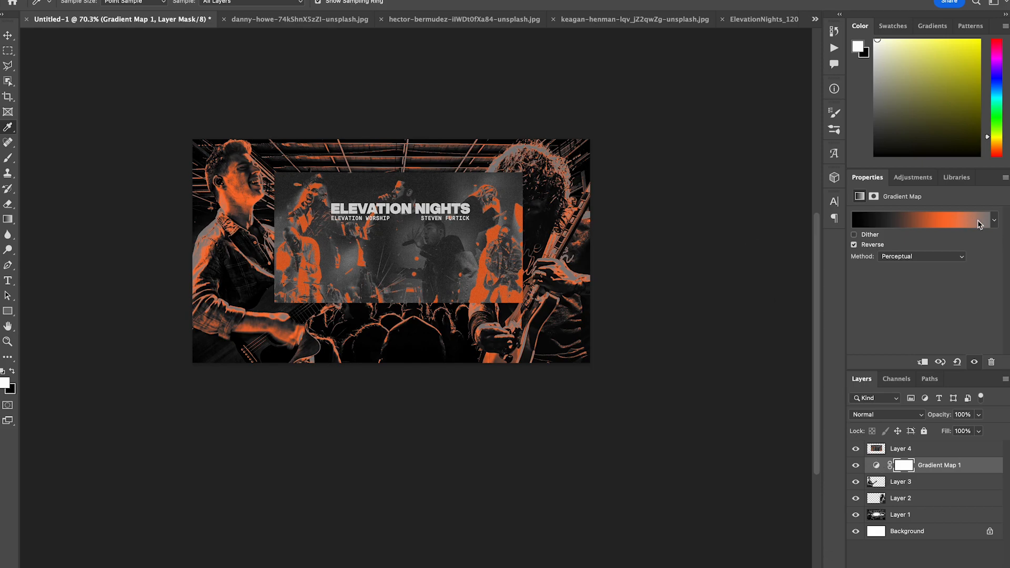
click(953, 224)
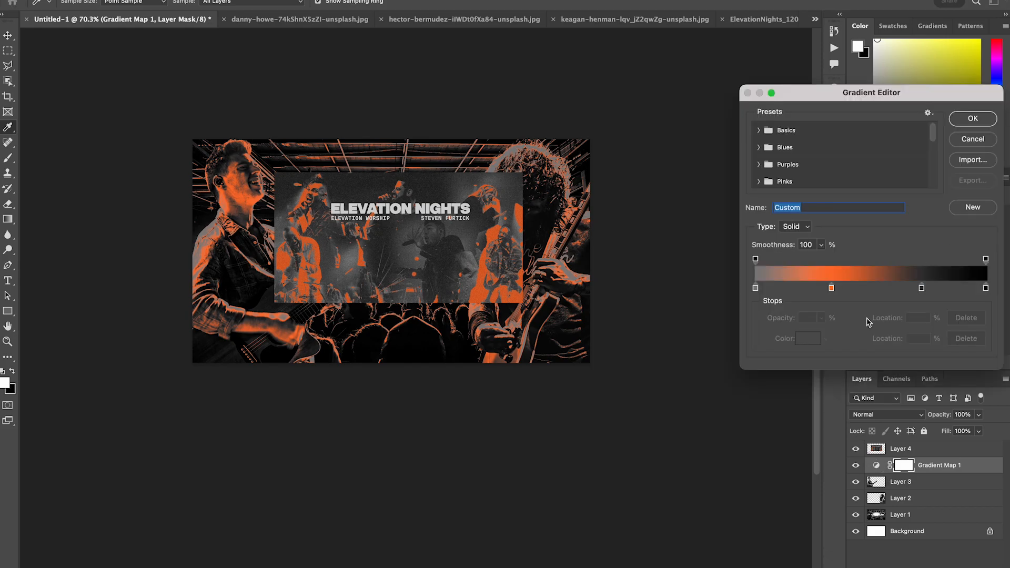
click(756, 289)
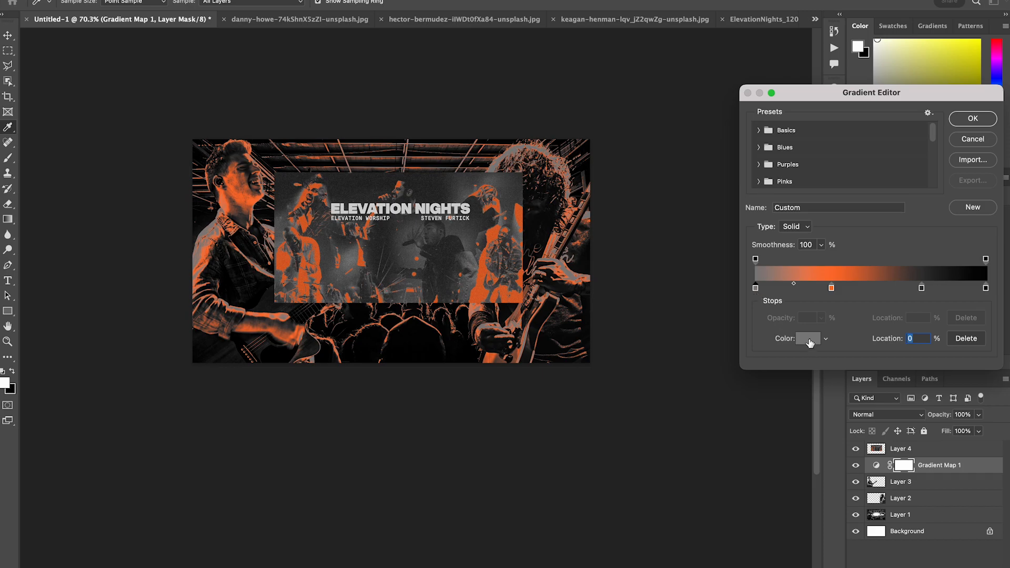
click(808, 339)
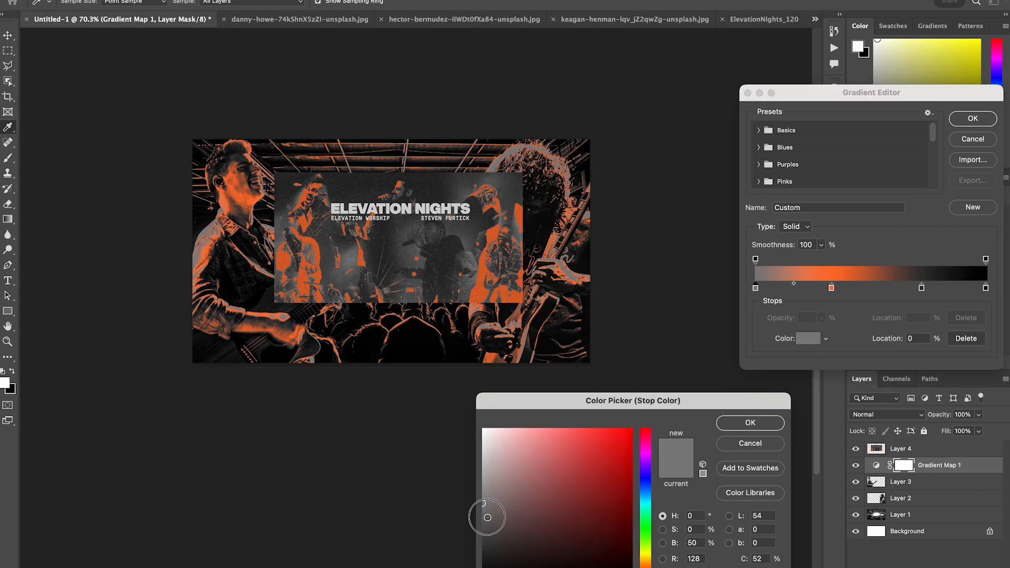
drag(479, 514, 480, 526)
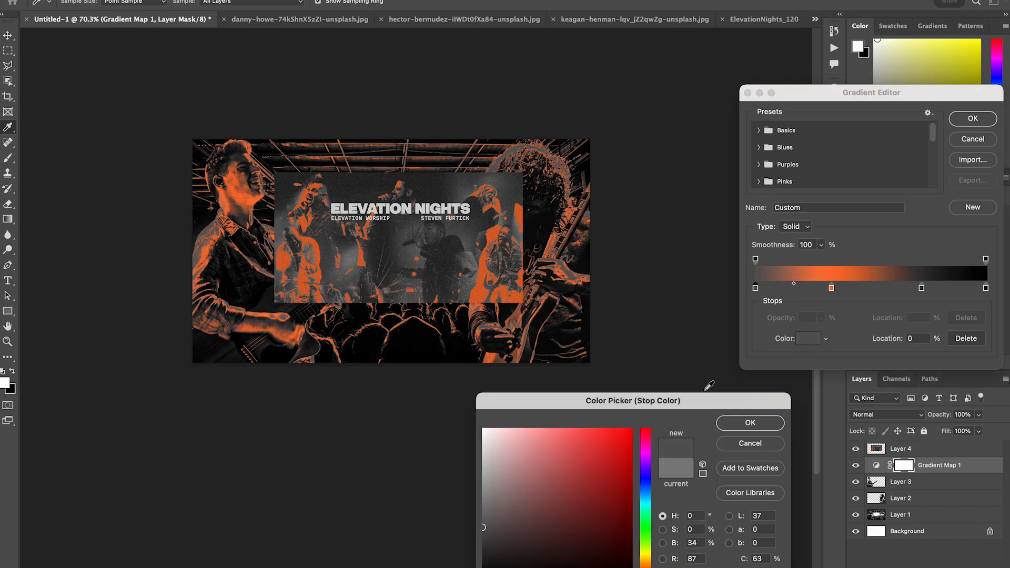
click(750, 423)
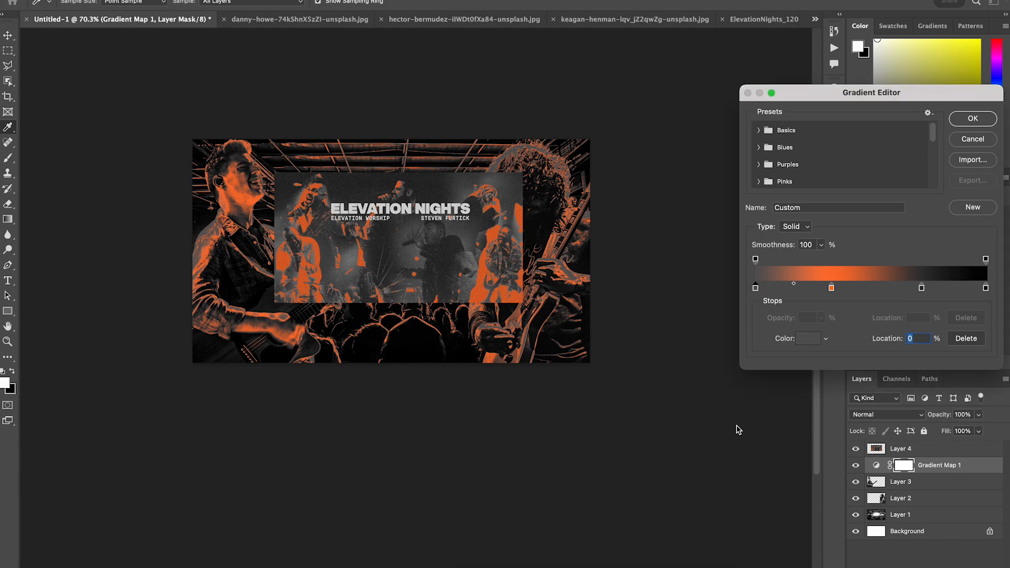
drag(758, 289, 794, 292)
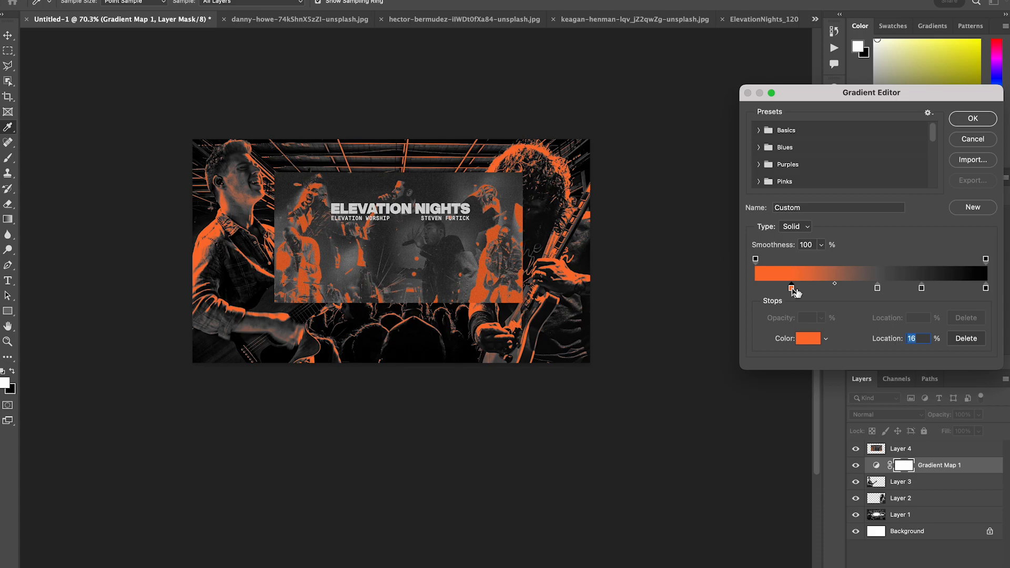
drag(924, 293, 918, 292)
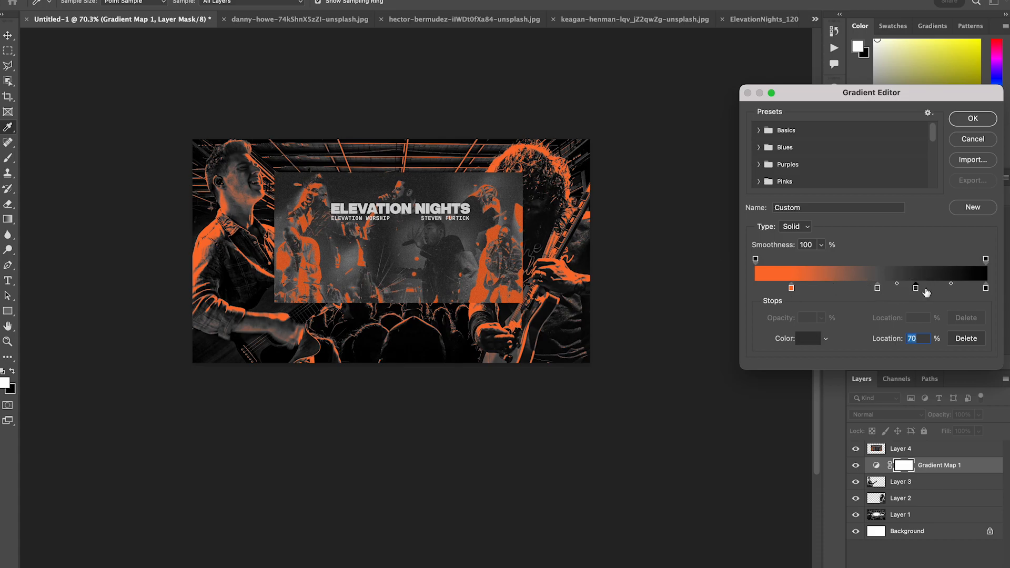
Recolour the gradient's black stop at 100% to dark grey with 14% brightness and accept the gradient.
click(987, 289)
click(807, 338)
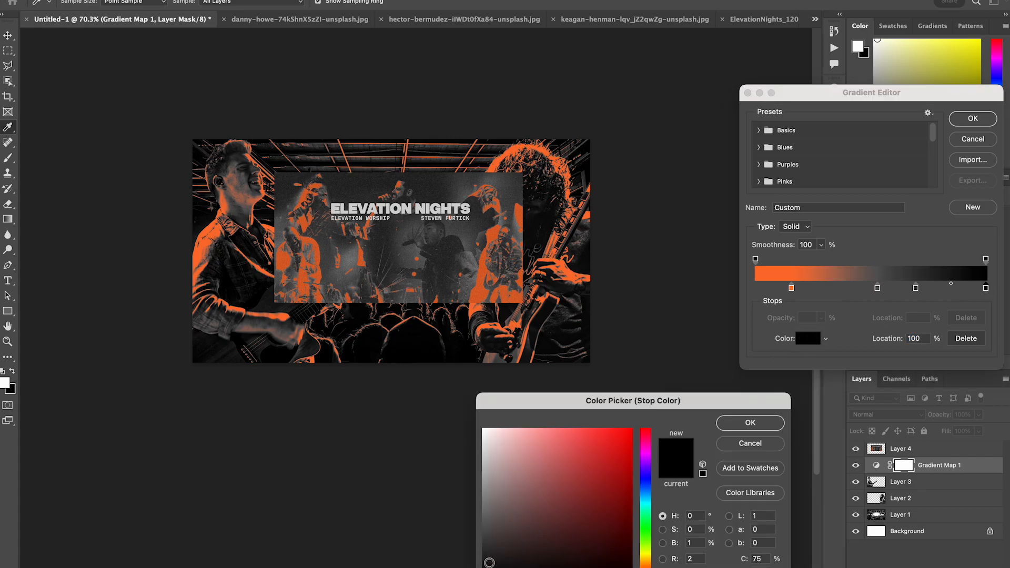
click(483, 559)
drag(483, 562, 480, 563)
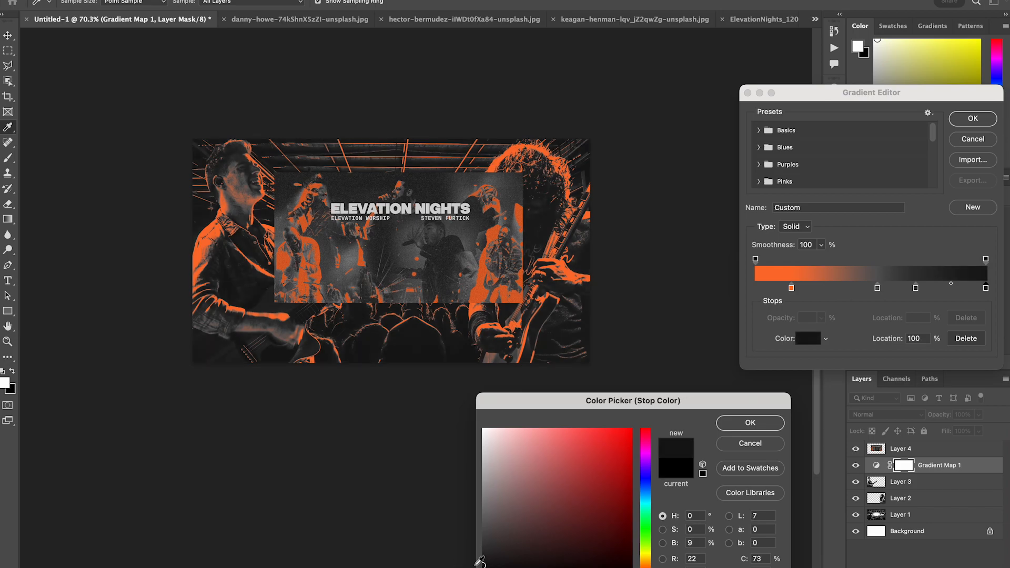
click(483, 558)
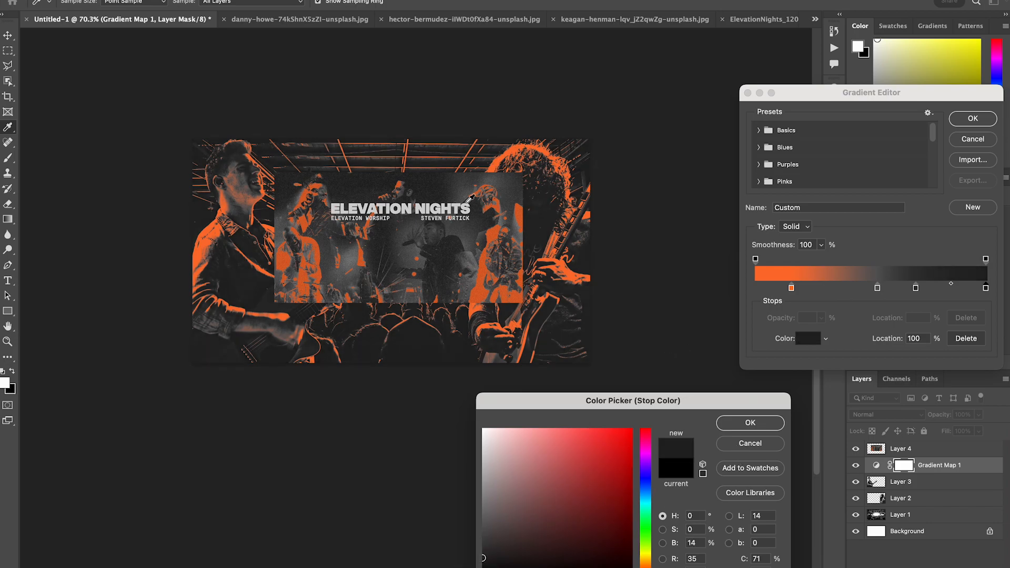
click(774, 423)
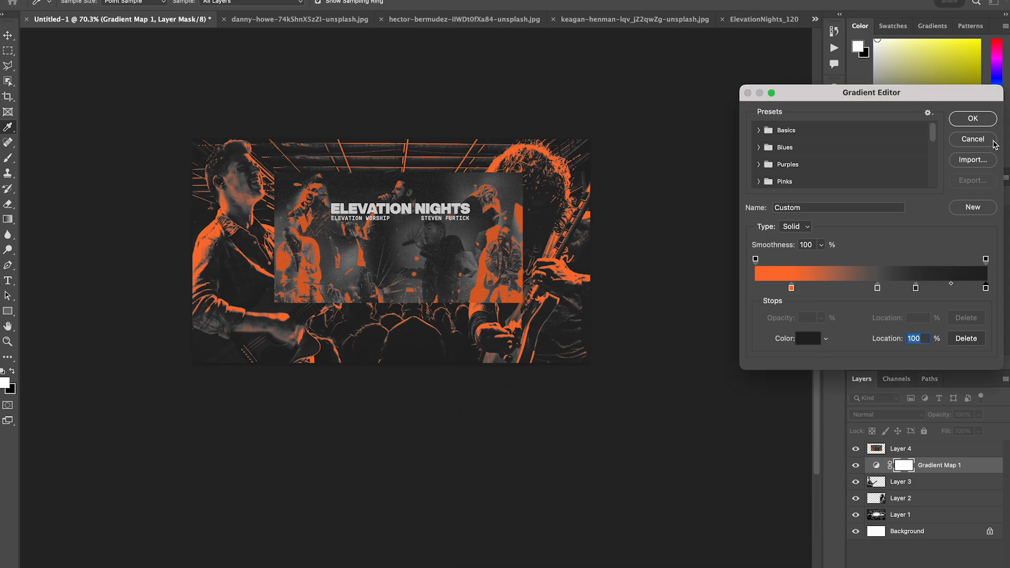
click(977, 121)
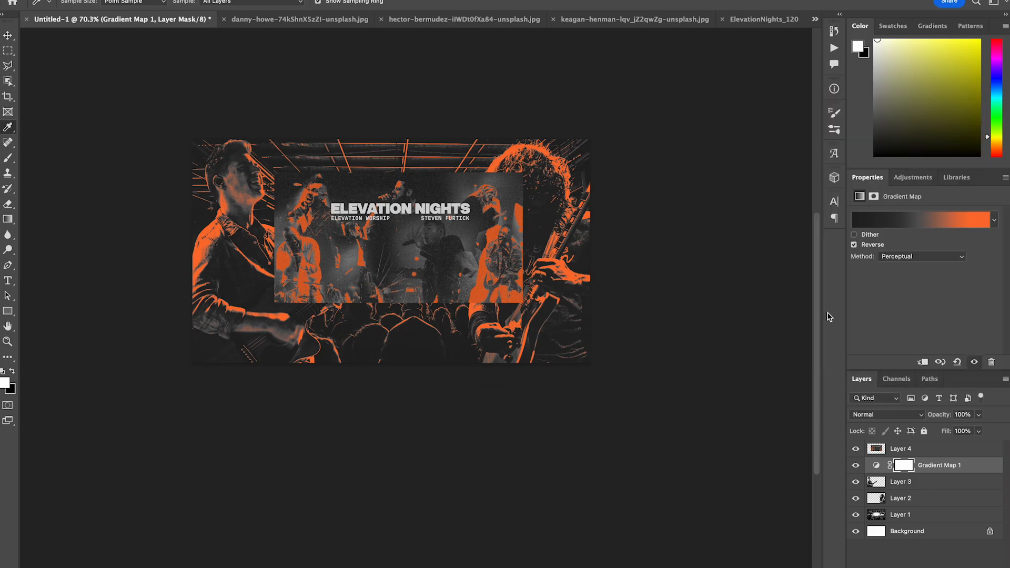
Hide the reference layer and add 28.33% uniform monochromatic noise to Layer 3 with the acoustic guitarist.
click(856, 449)
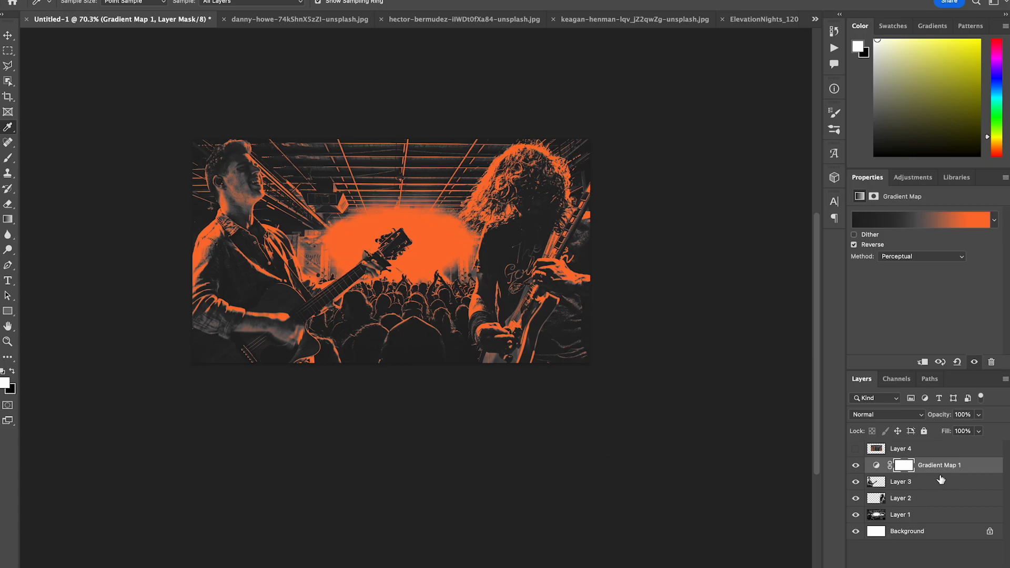
click(931, 483)
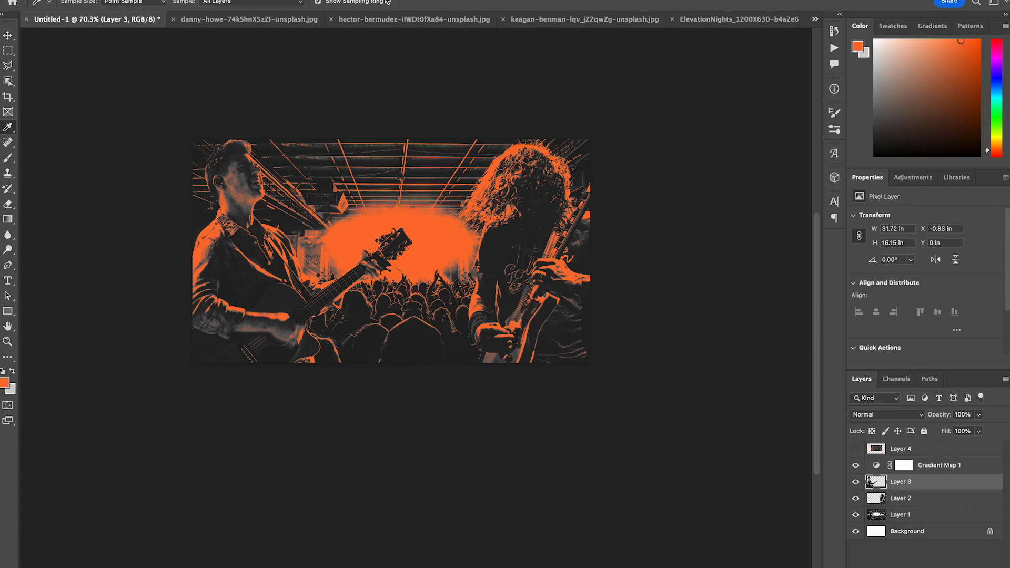
click(267, 0)
mouse_move(286, 153)
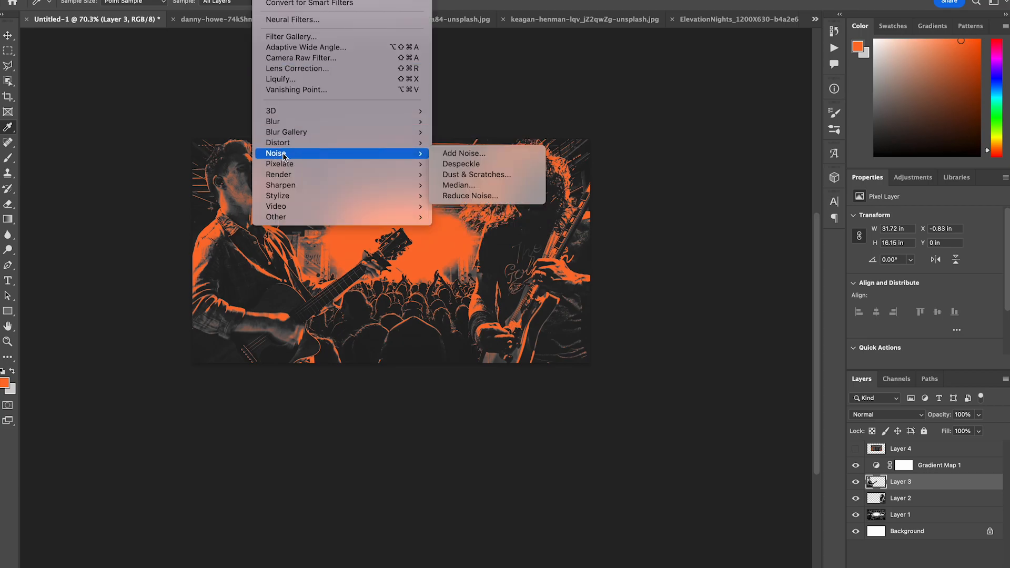
click(456, 155)
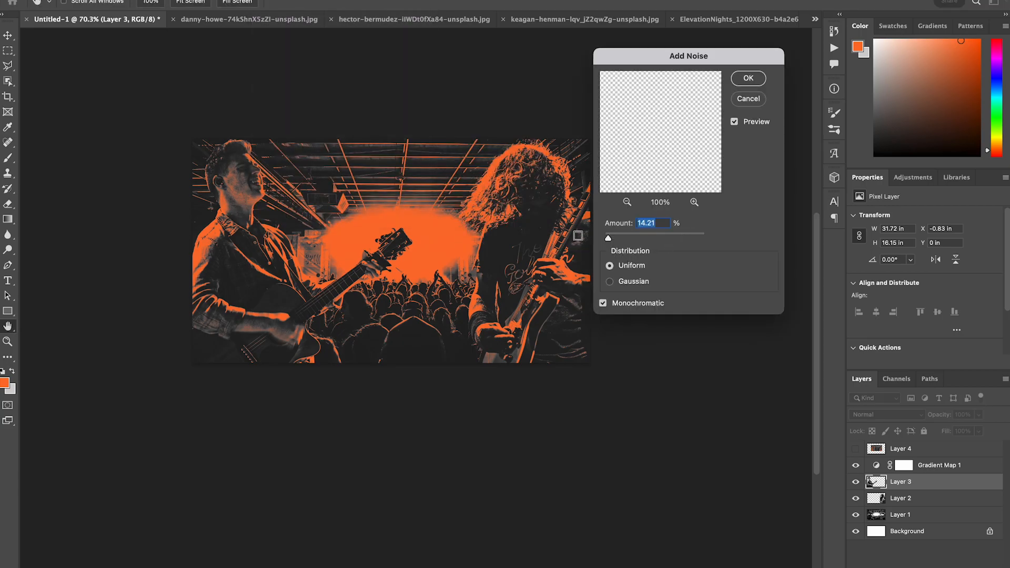
drag(609, 239, 613, 240)
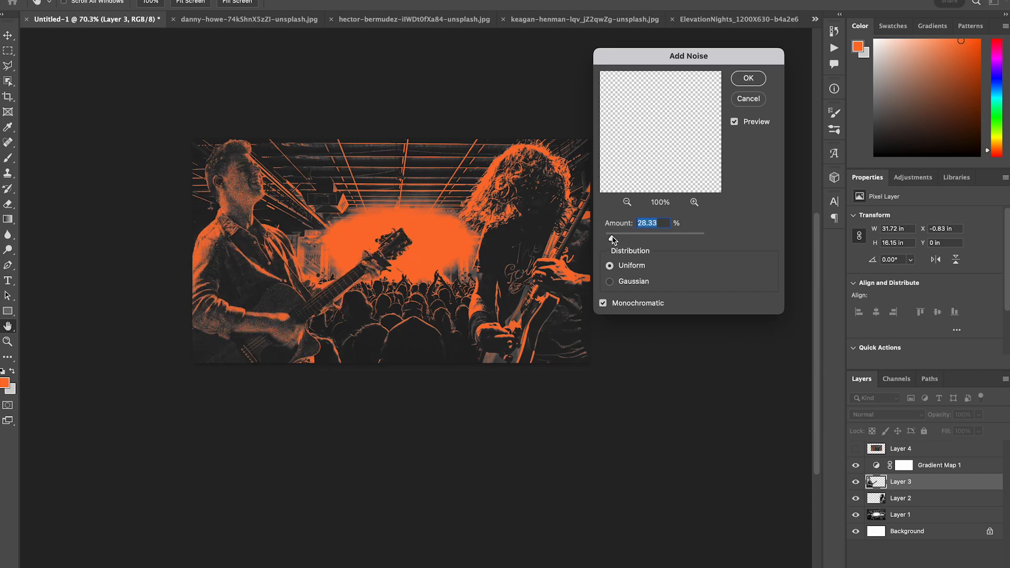
click(748, 79)
Apply the same noise filter to Layer 2 with the long-haired guitarist and to the crowd image on Layer 1.
click(916, 498)
key(i)
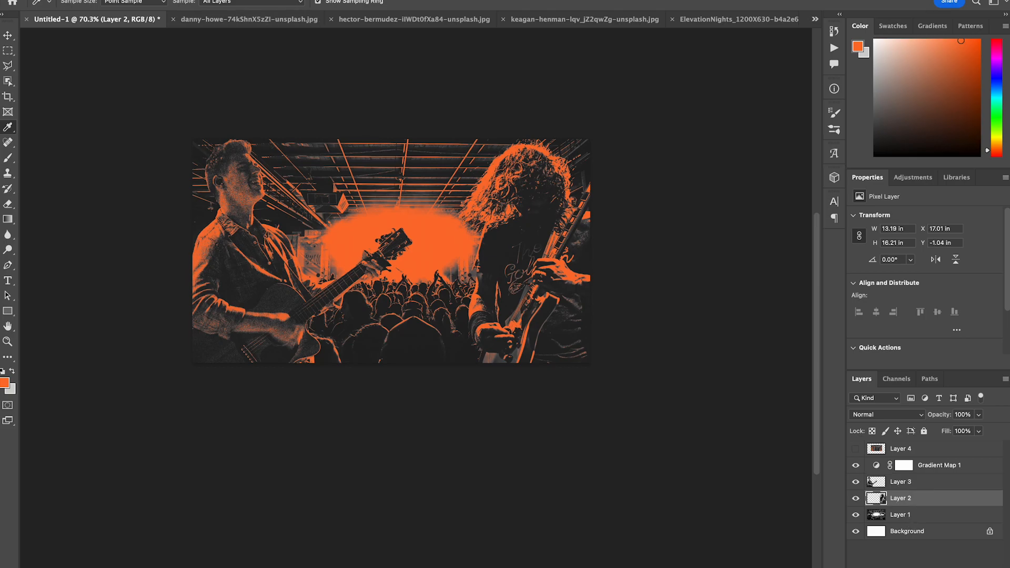
click(262, 0)
click(641, 196)
click(928, 517)
click(261, 0)
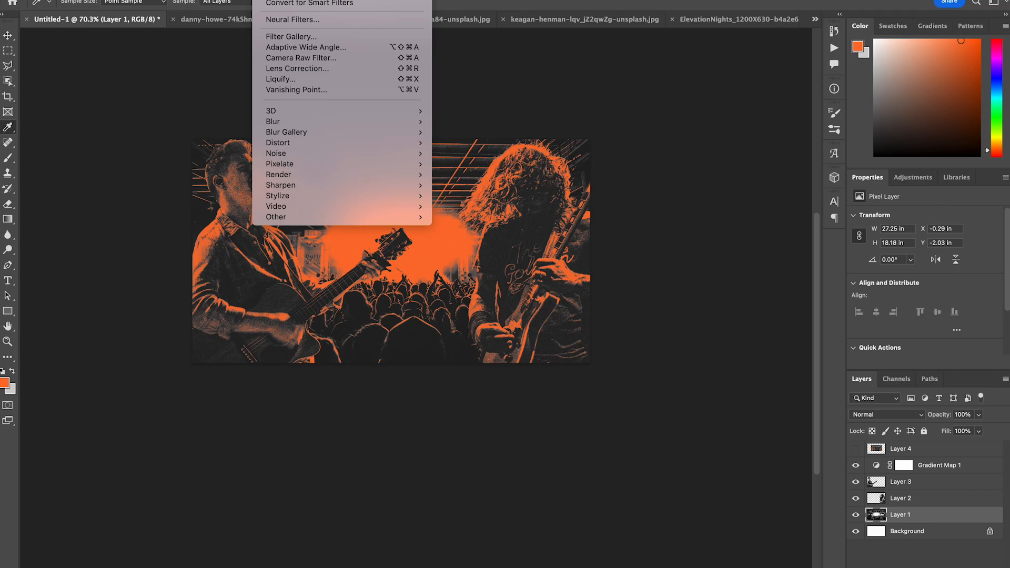
click(456, 189)
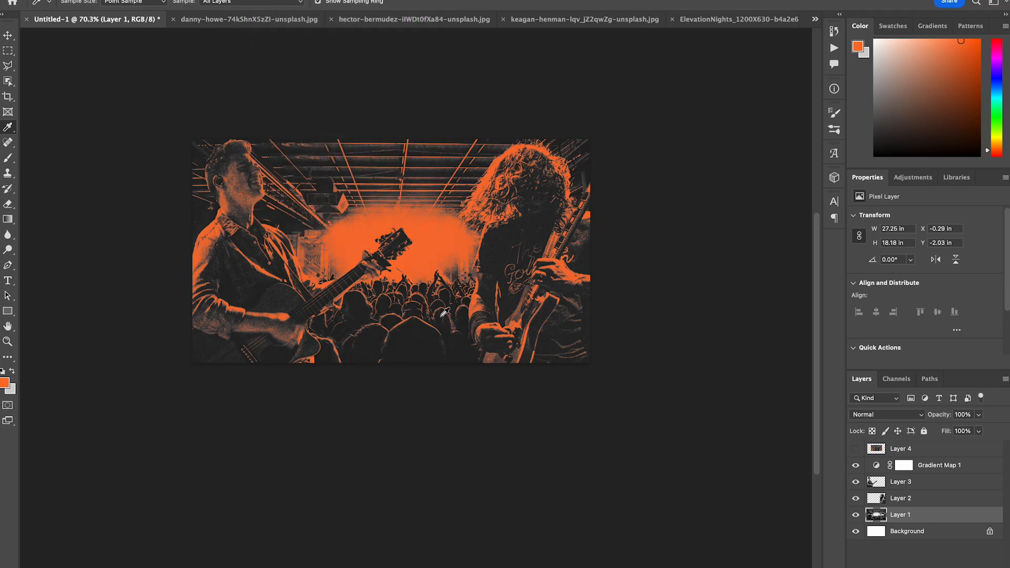
Sample the light grey of the reference's ELEVATION NIGHTS title as the foreground colour, hide the reference again and activate the Type tool.
scroll(400, 232, up, 3)
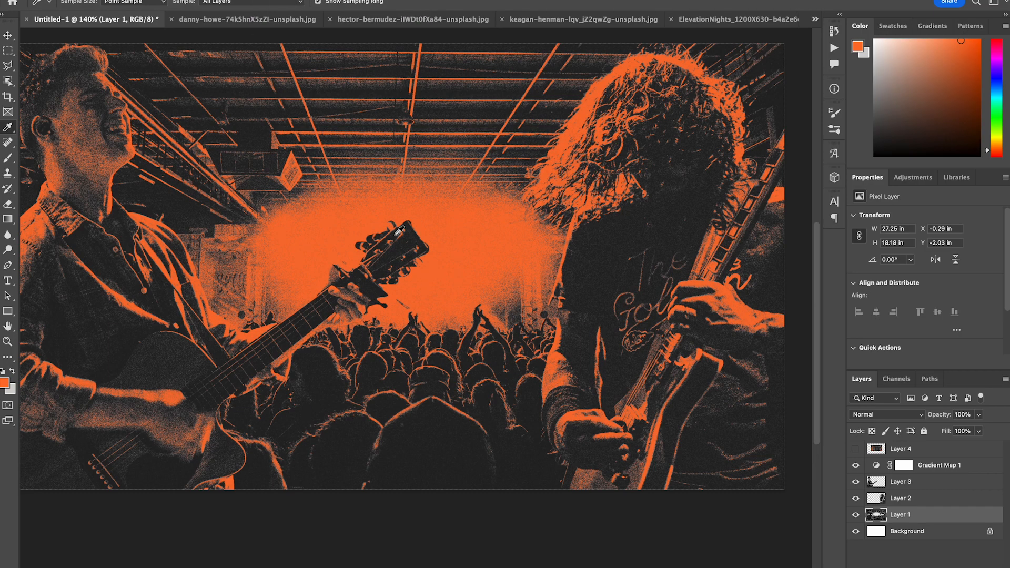
scroll(400, 232, down, 2)
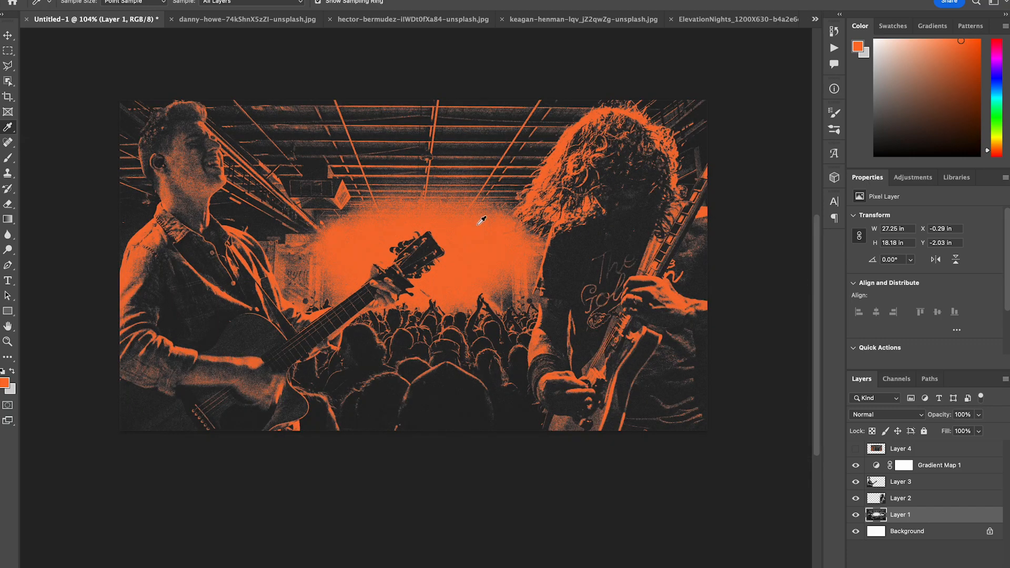
click(856, 450)
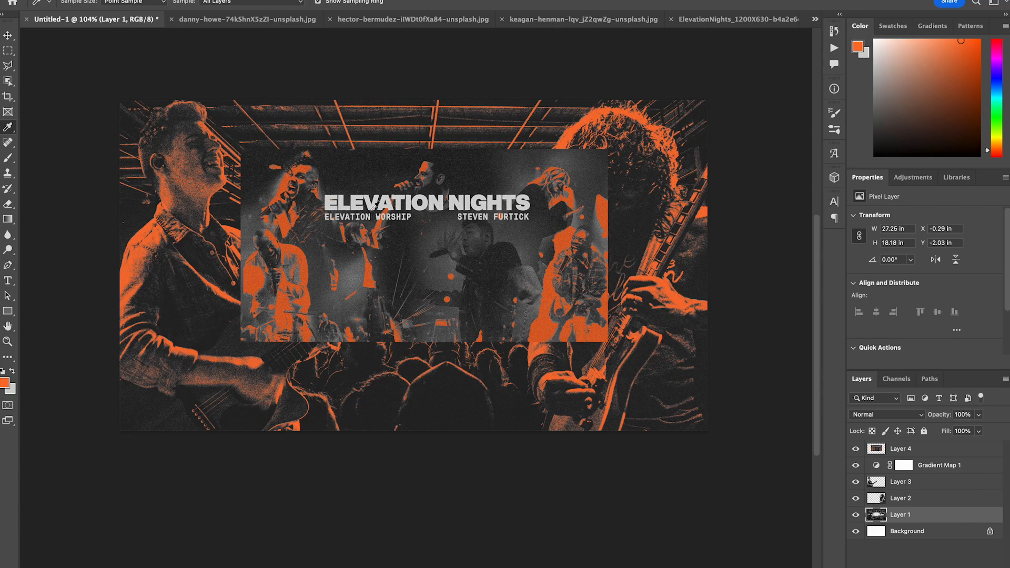
click(347, 195)
click(856, 449)
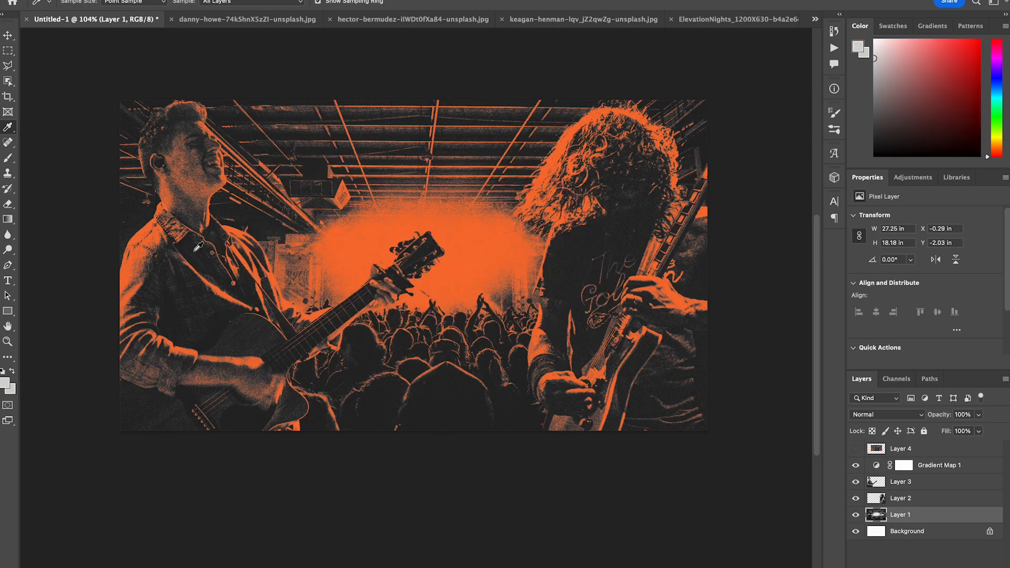
click(8, 280)
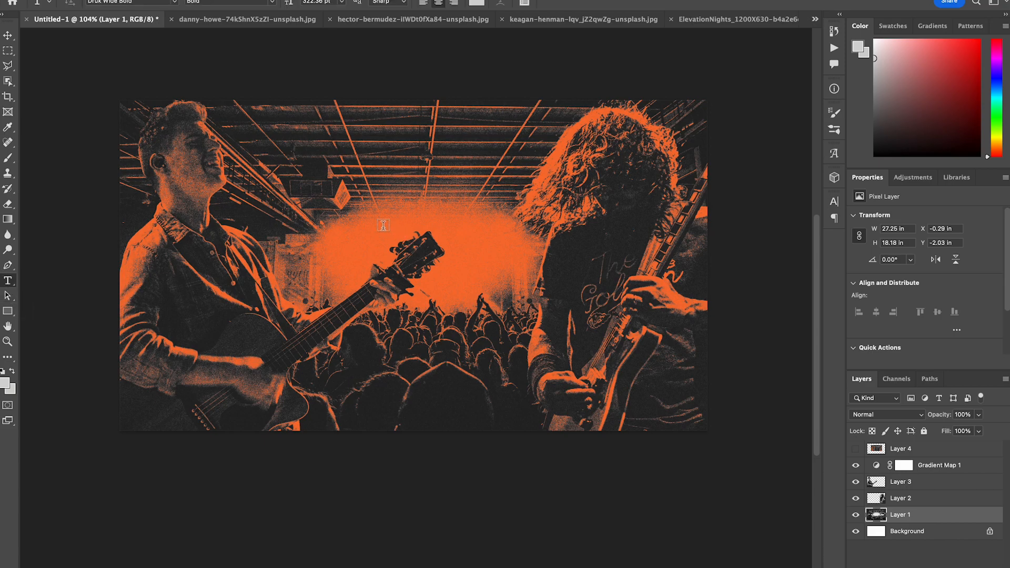
Place a new text layer across the artwork, hide the reference layer and move the text layer to the top of the stack.
click(856, 449)
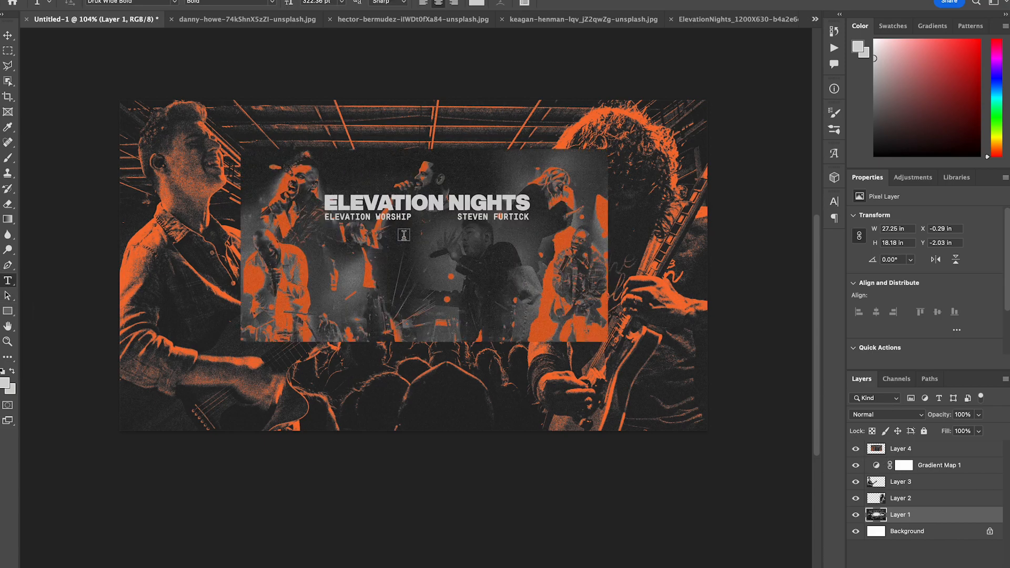
click(389, 263)
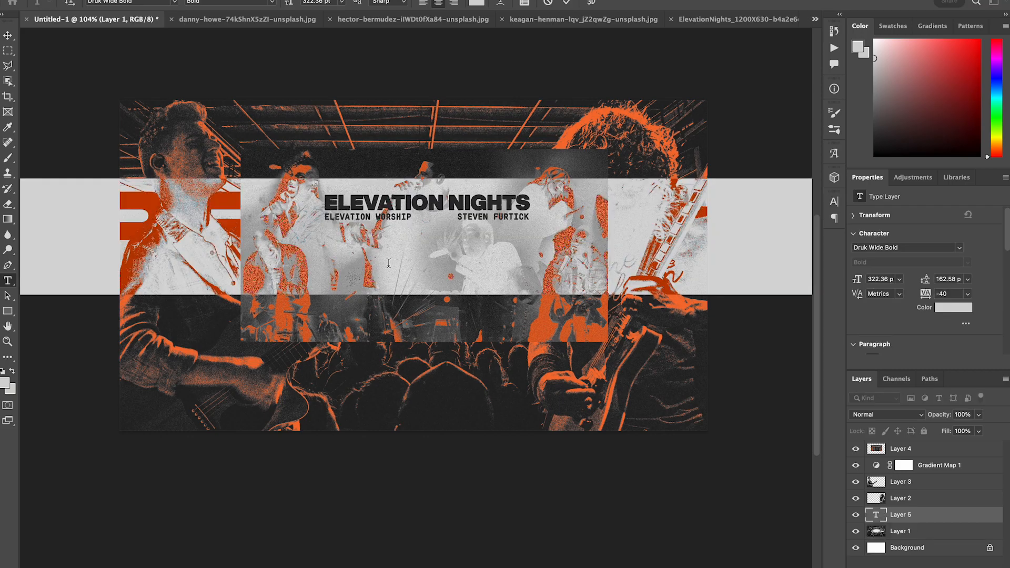
click(856, 449)
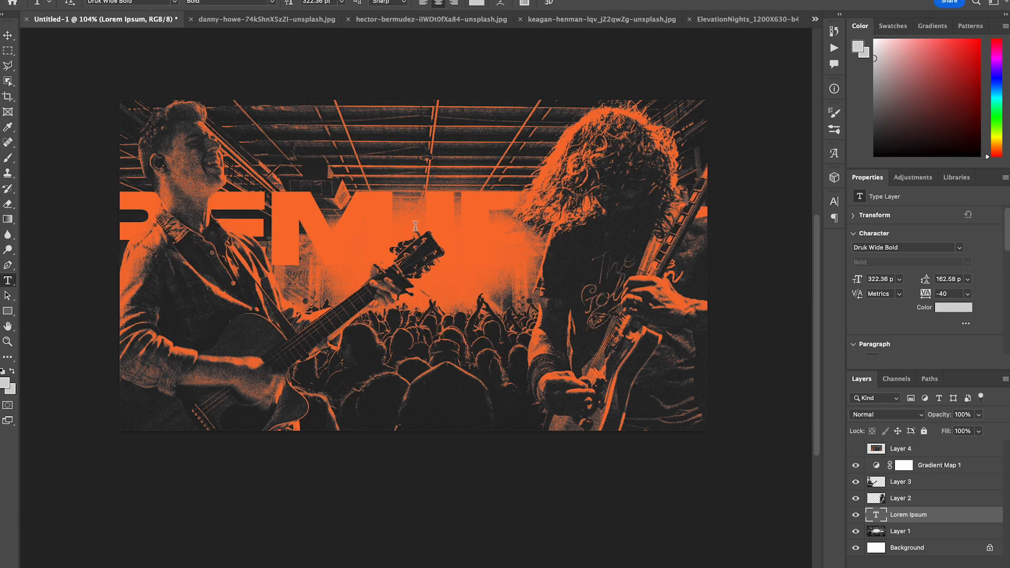
drag(926, 518, 925, 442)
Replace the placeholder text of the new text layer with ELEVATION.
click(483, 214)
key(super+a)
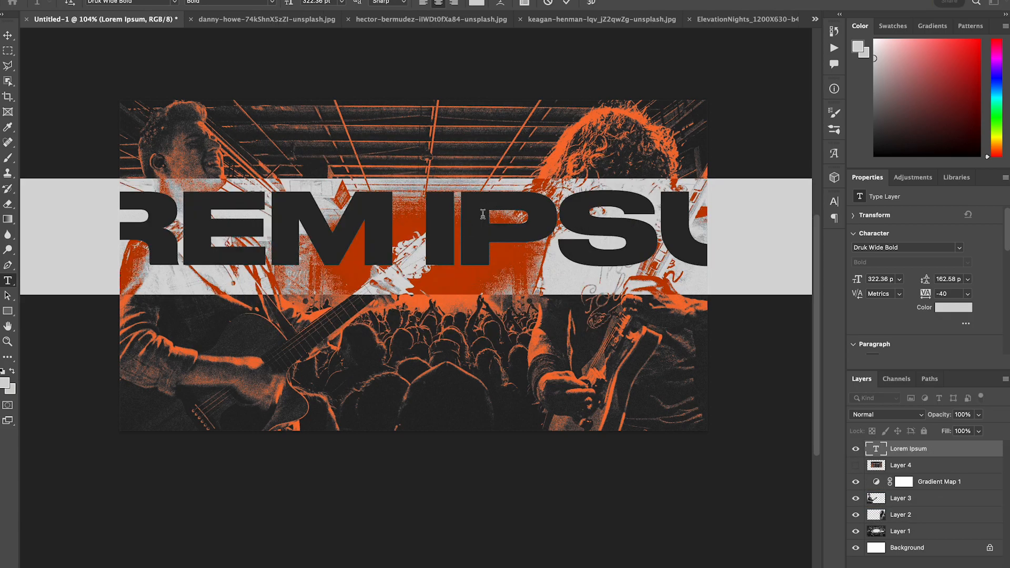
text(ELE)
text(VATION)
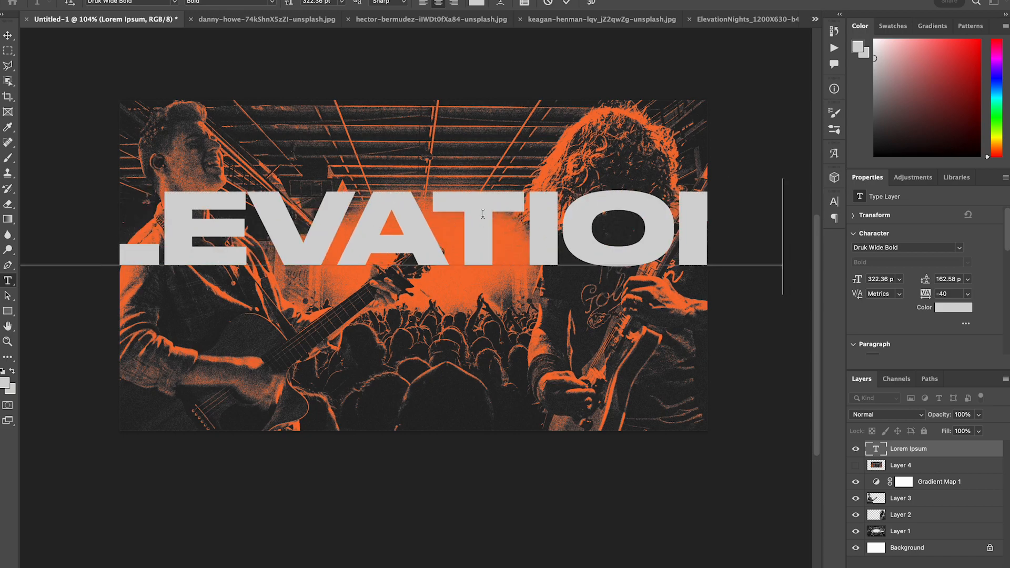
Scale the ELEVATION title to 57.03% and centre it horizontally on the canvas.
click(9, 36)
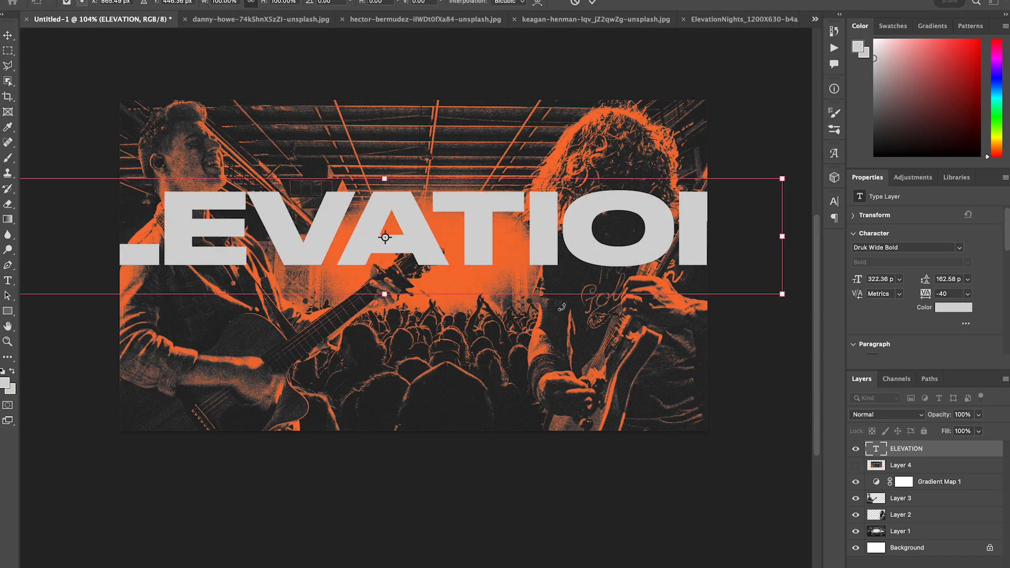
drag(386, 179, 390, 227)
drag(481, 258, 503, 265)
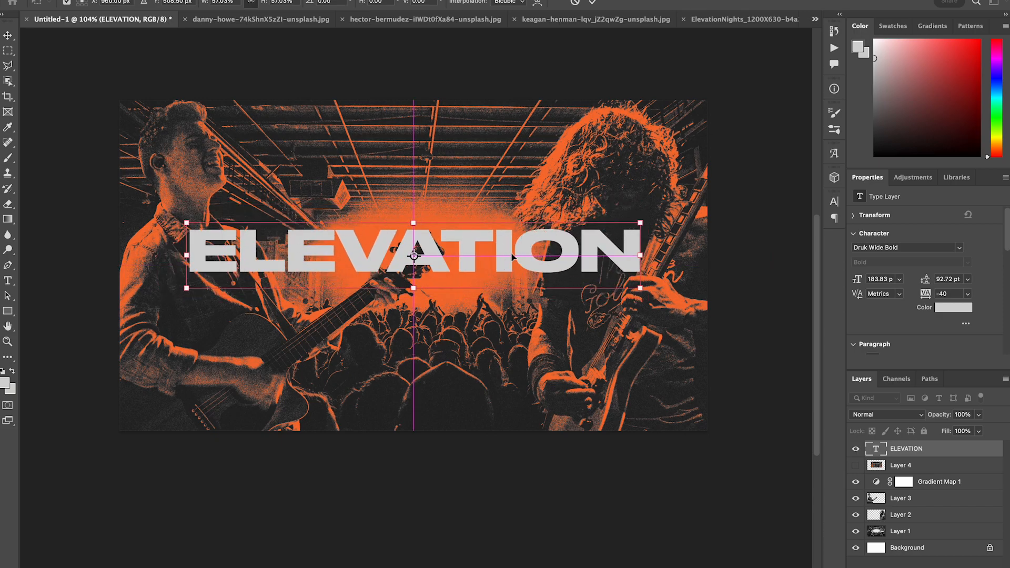
key(Return)
Show the reference layer again behind the ELEVATION title to compare the lettering.
double_click(414, 247)
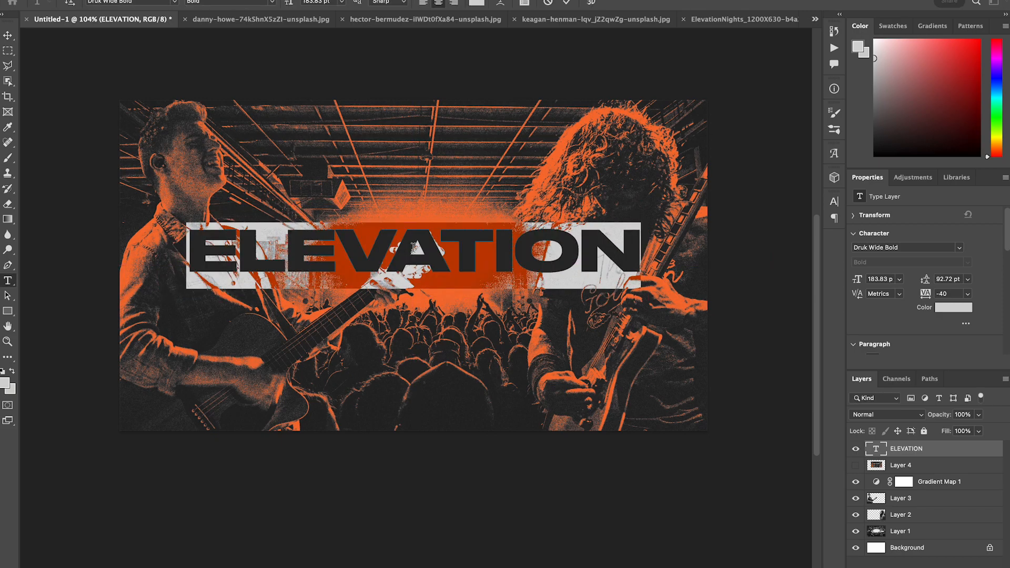
click(856, 466)
click(856, 465)
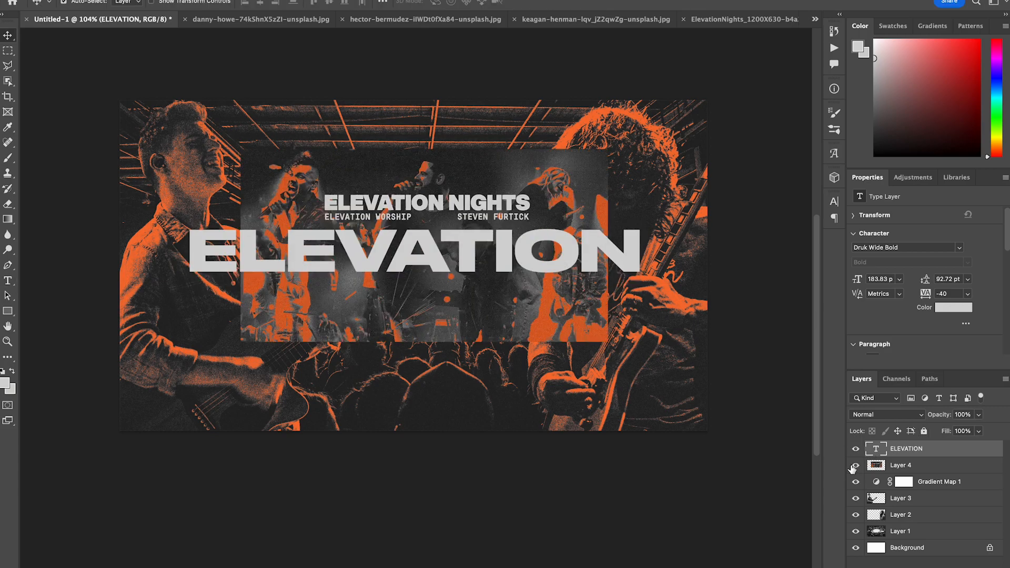
Try the Neue Haas Unica W1G Heavy font on the whole ELEVATION title.
mouse_move(2, 383)
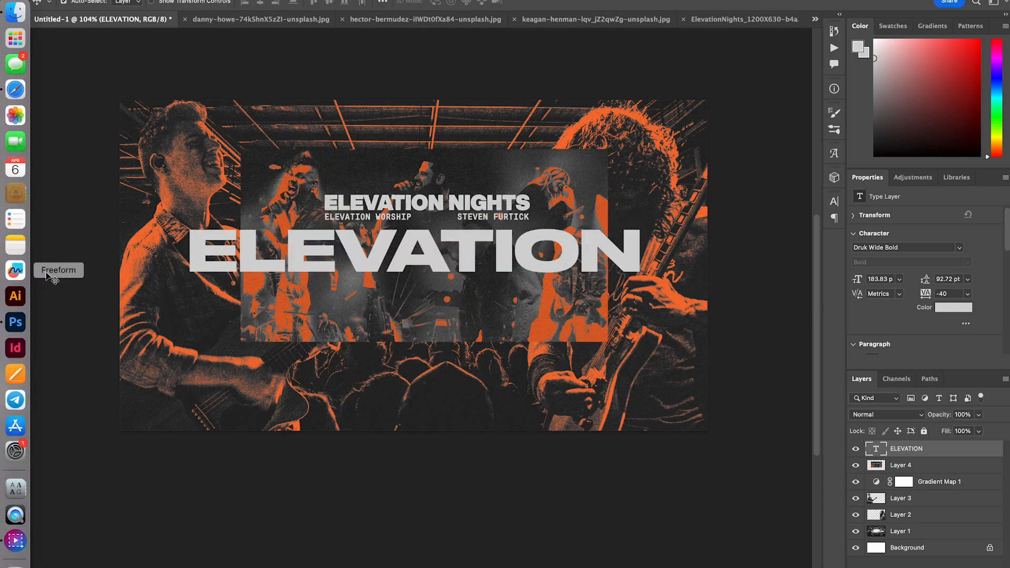
key(t)
drag(202, 245, 587, 301)
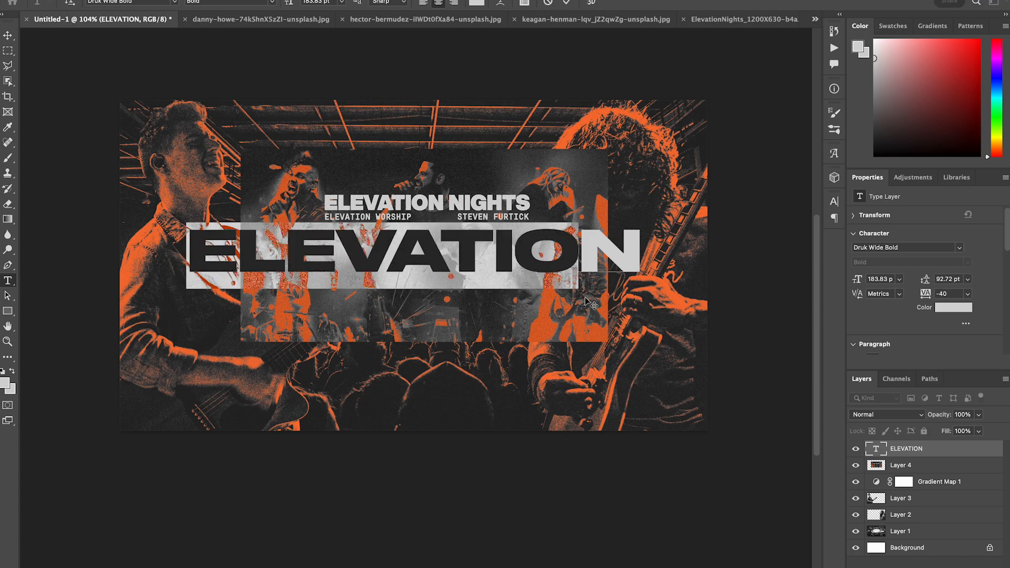
key(super+a)
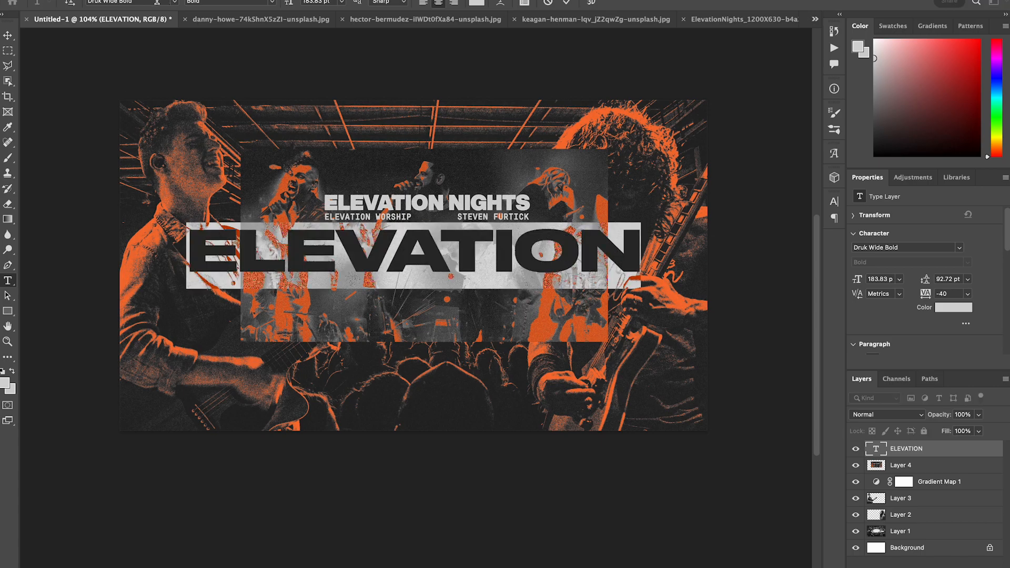
click(138, 2)
text(he)
text(ue Haas Unica W1G)
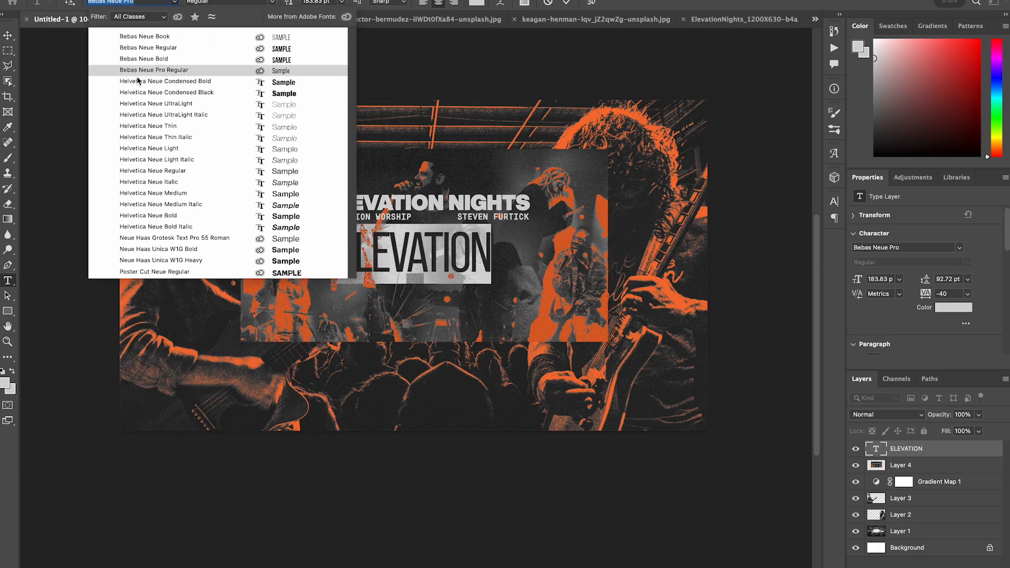
click(150, 261)
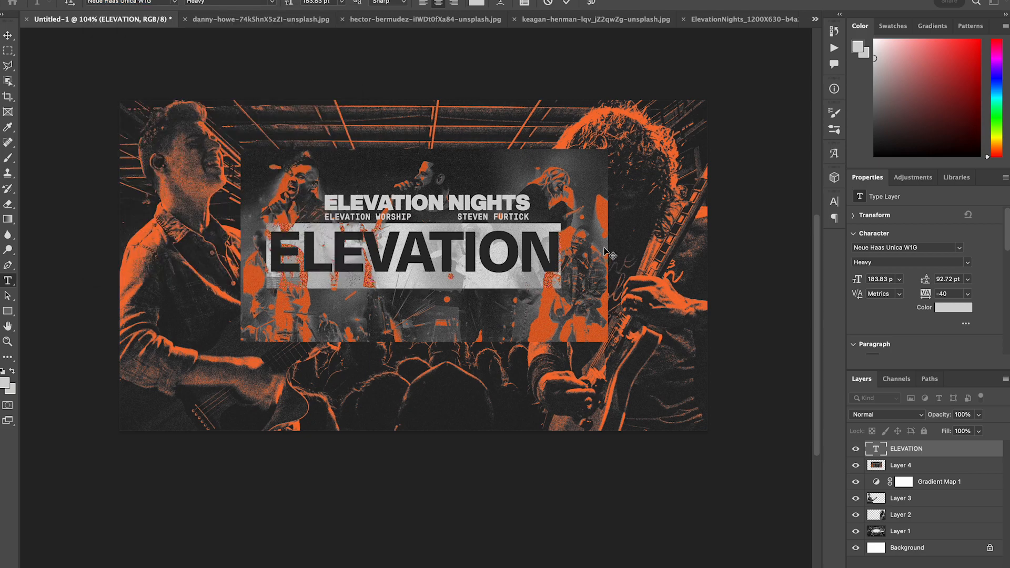
click(535, 245)
key(super+a)
click(272, 2)
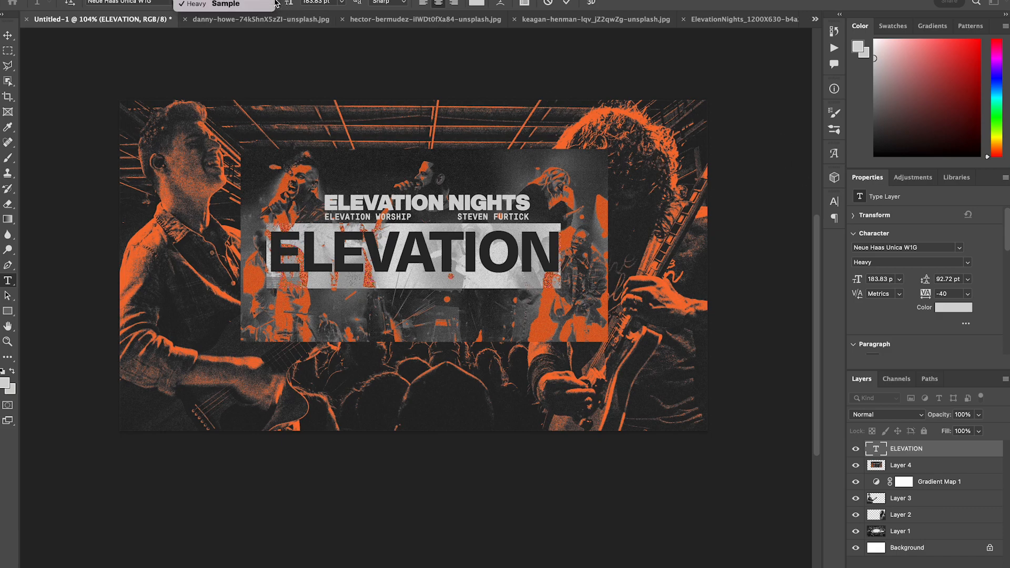
click(253, 4)
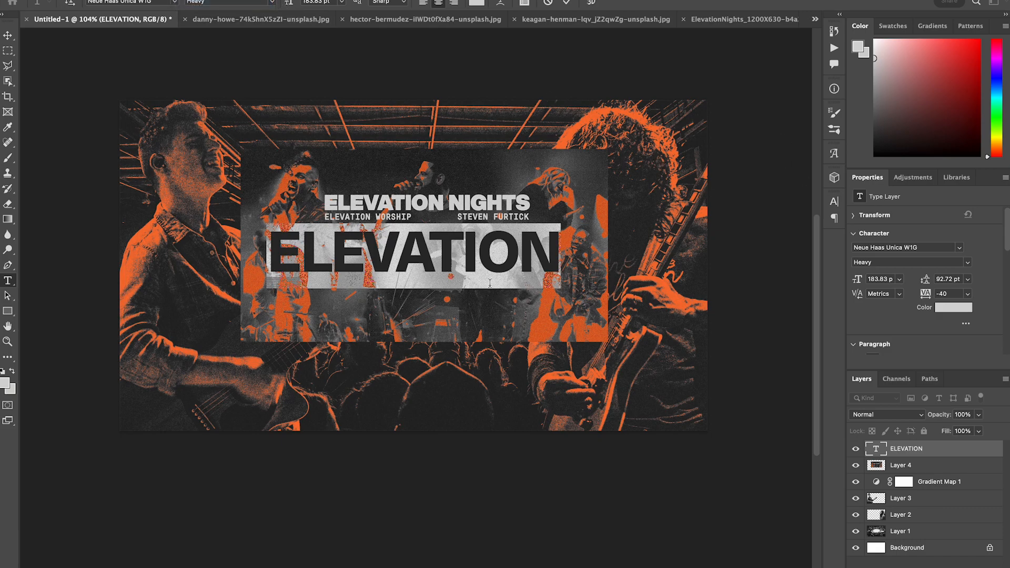
click(489, 254)
drag(557, 250, 210, 242)
click(416, 250)
click(696, 245)
click(445, 268)
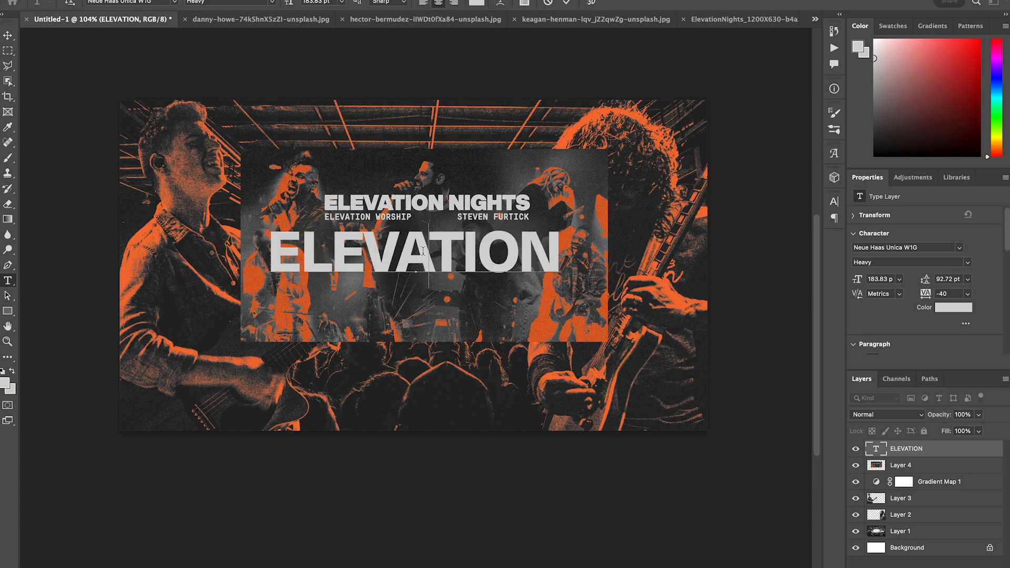
Set the font of the ELEVATION title back to Druk Wide Bold.
double_click(423, 251)
click(163, 2)
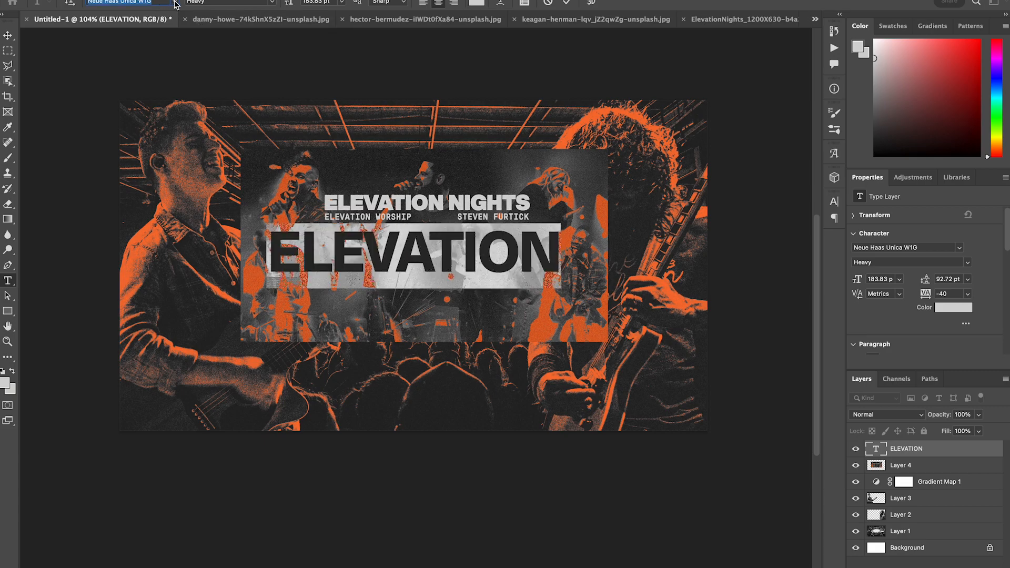
text(druk)
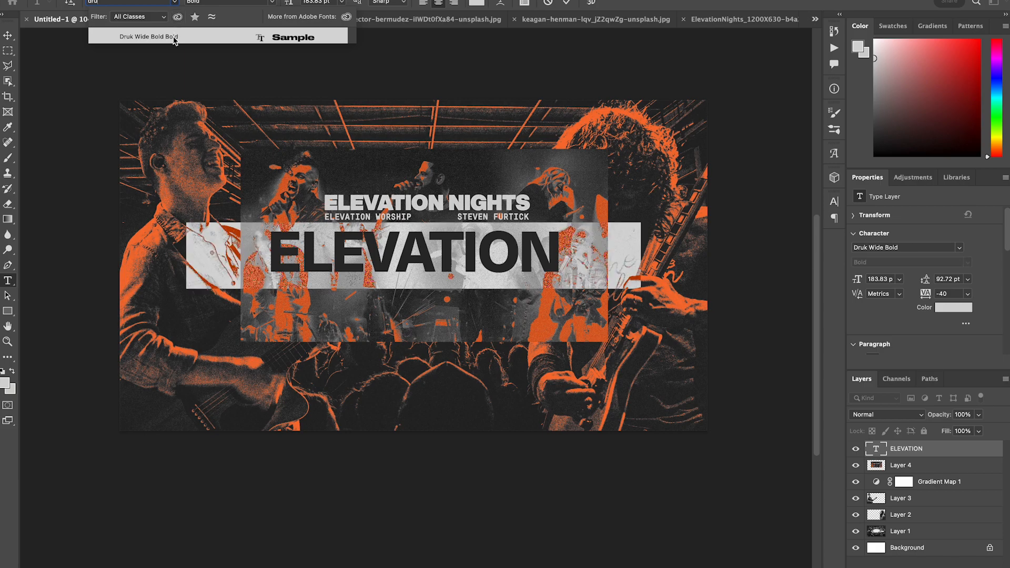
click(174, 39)
key(Escape)
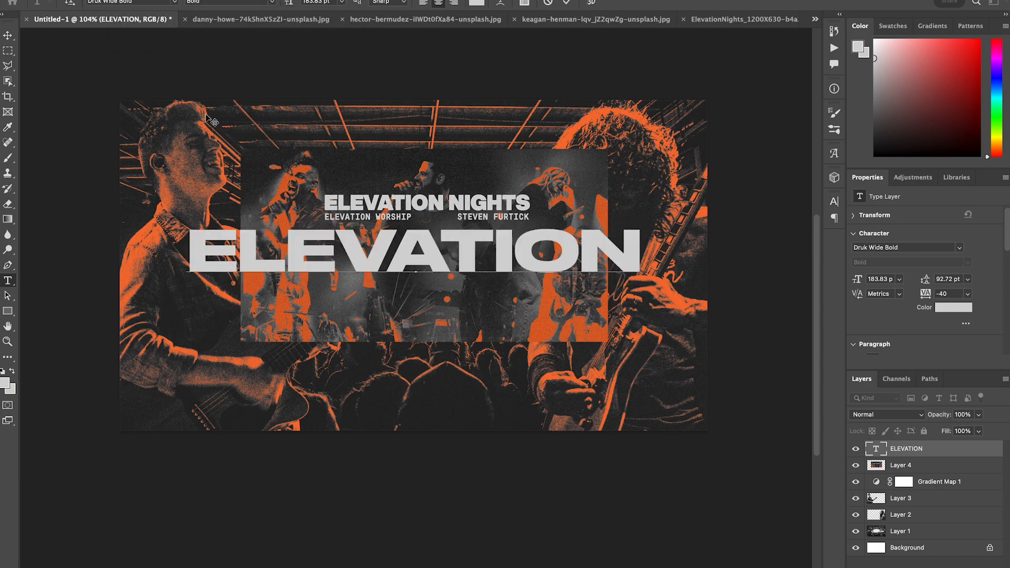
Duplicate the ELEVATION title directly below itself and change the copy's text to WORSHIP NIGHT.
key(v)
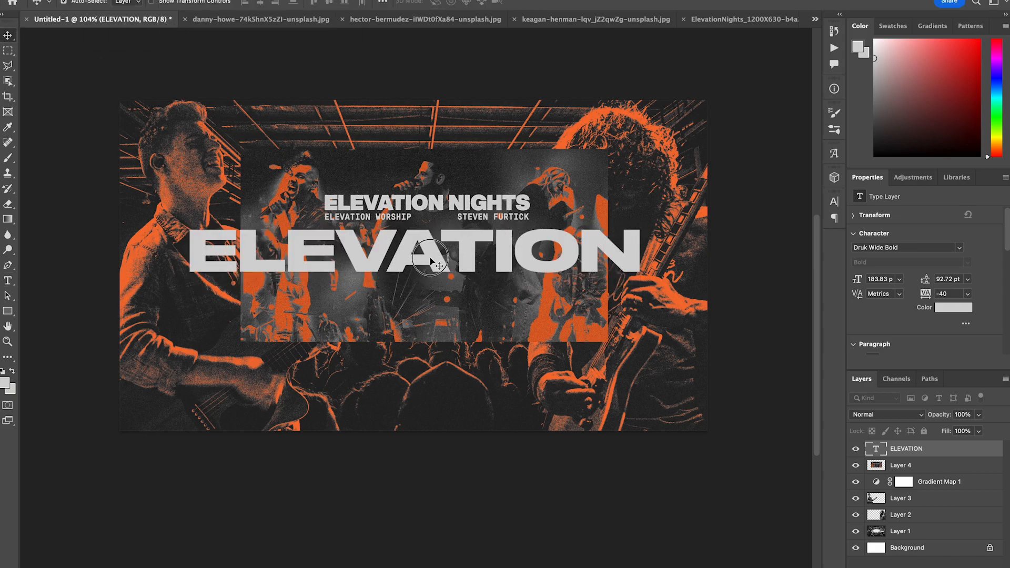
drag(430, 263, 431, 325)
double_click(431, 322)
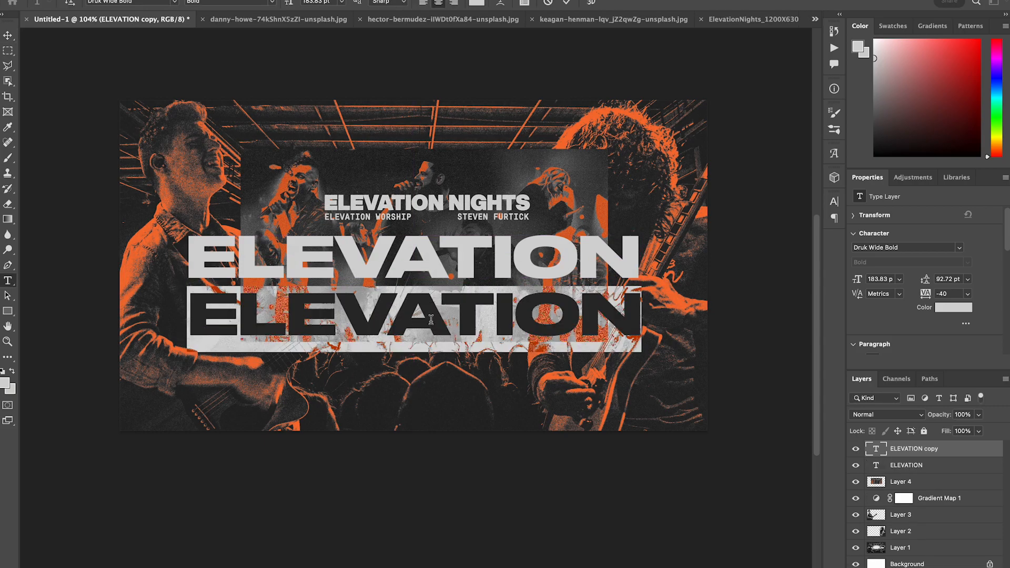
text(WORSHIP)
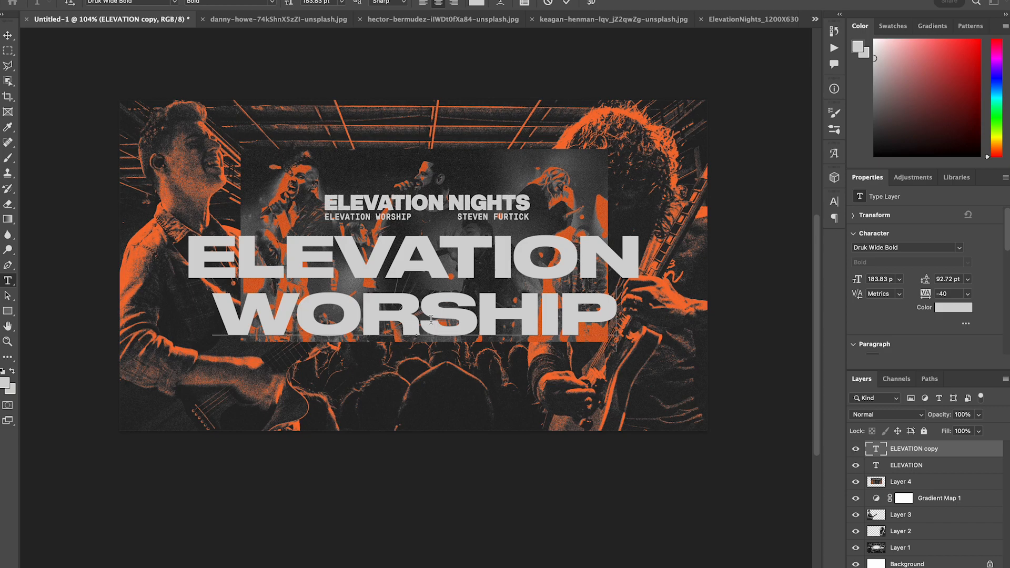
text( NIGHT)
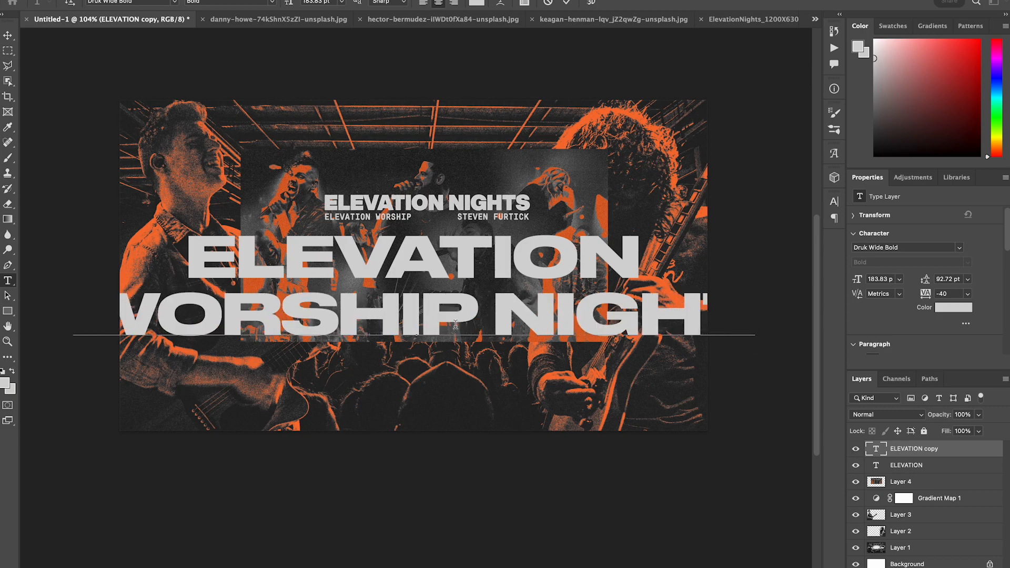
triple_click(464, 323)
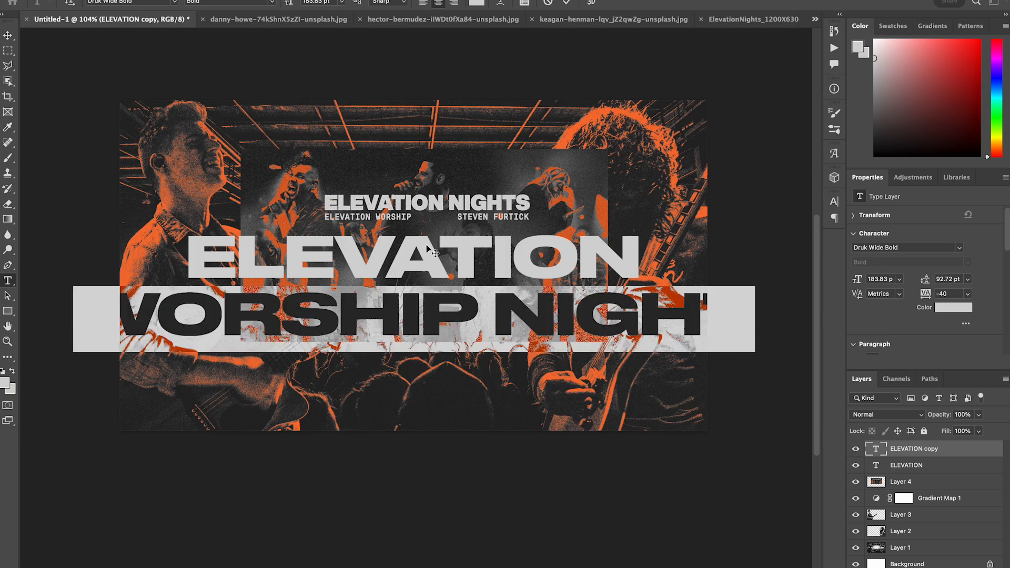
click(8, 283)
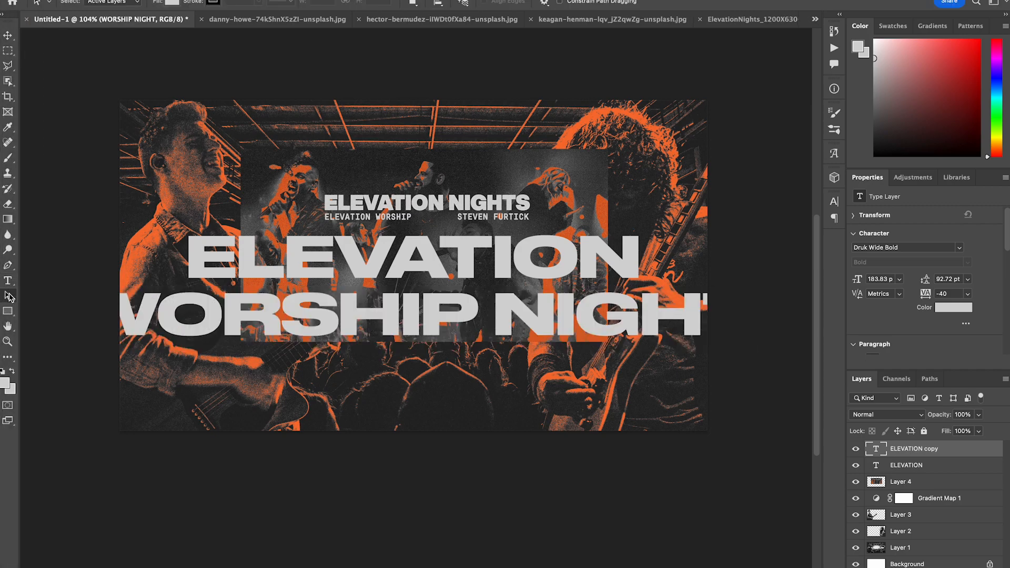
Change the font of the WORSHIP NIGHT line to VCR OSD Mono Regular.
triple_click(422, 308)
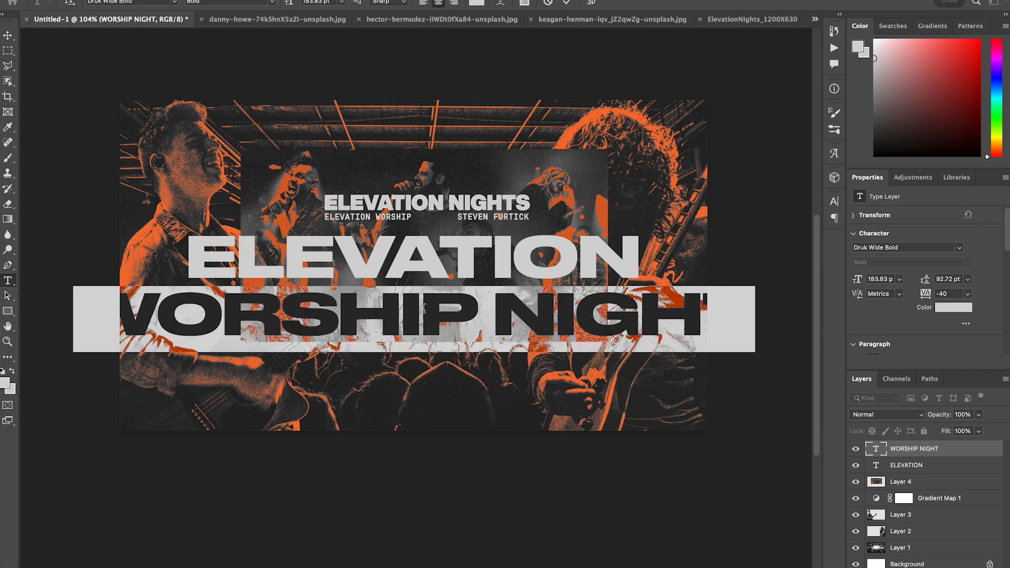
click(154, 4)
text(VCR)
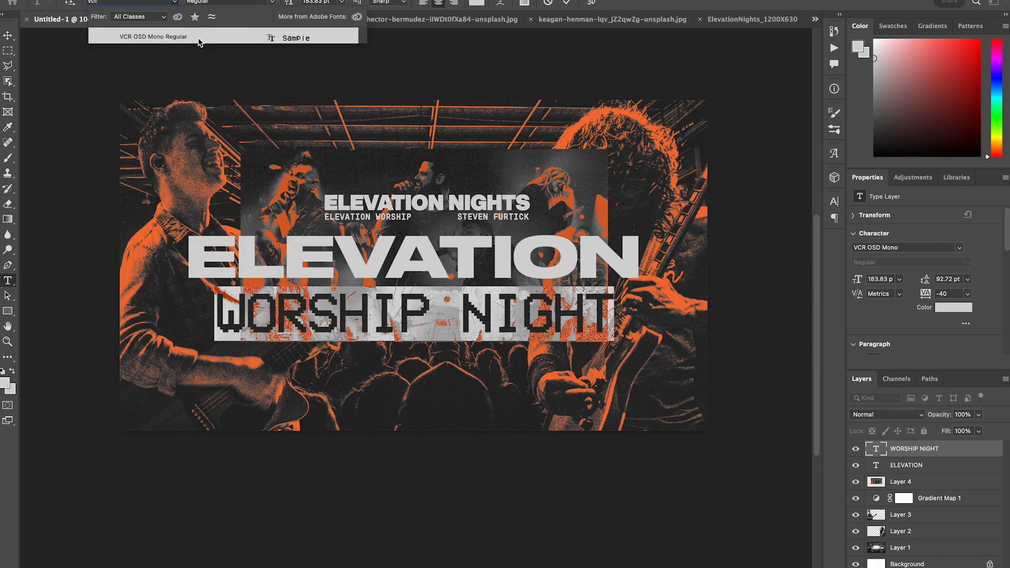
click(266, 38)
click(506, 312)
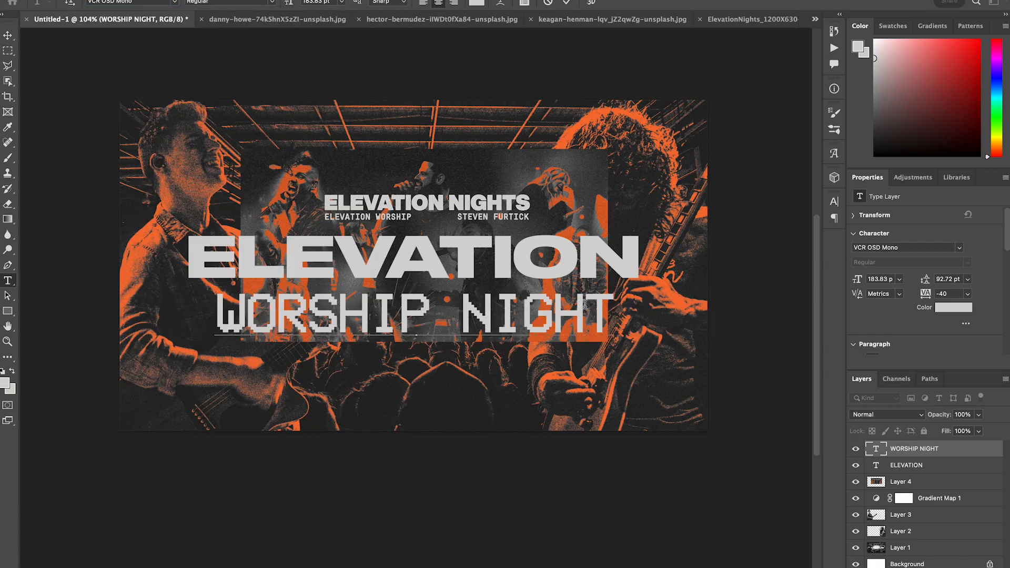
Reduce the WORSHIP NIGHT line to 64 pt and move it beneath the first letters of ELEVATION.
triple_click(561, 307)
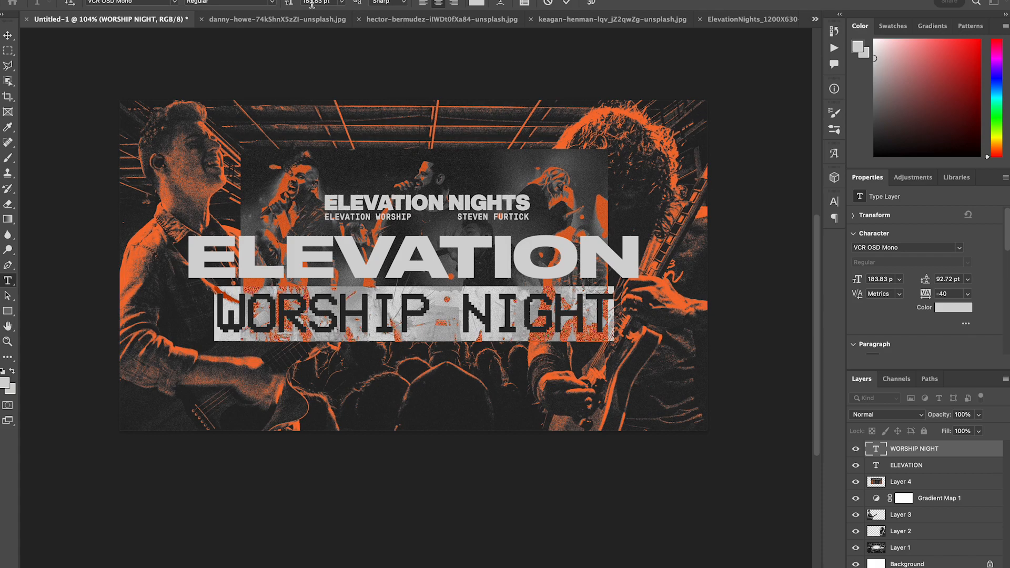
key(shift+Down)
key(shift+Down)
key(shift+Down)
key(shift+Down)
key(shift+Down)
key(shift+Down)
key(shift+Down)
key(shift+Down)
key(shift+Down)
key(shift+Down)
key(shift+Down)
key(shift+Down)
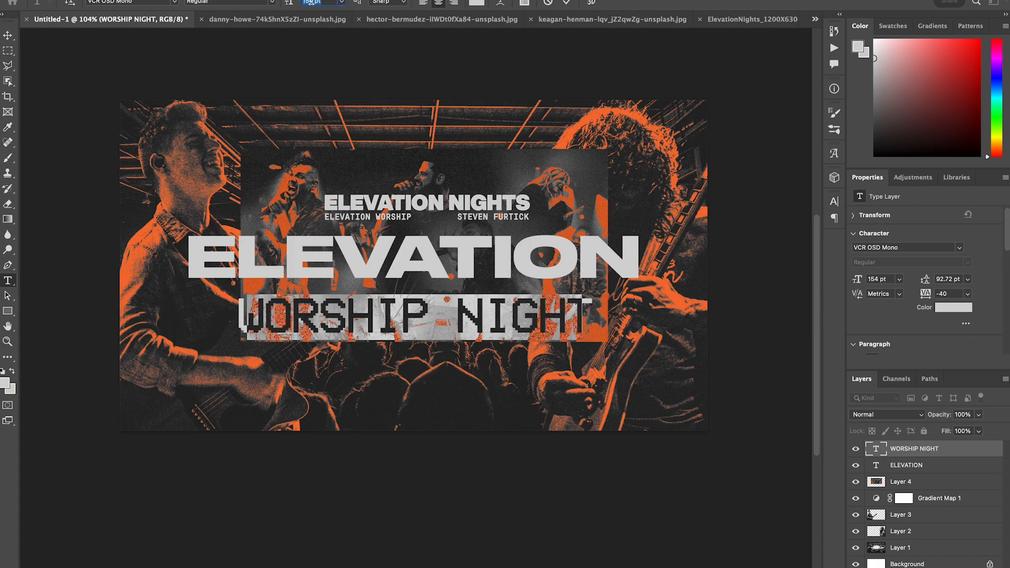
drag(459, 331, 172, 288)
click(332, 289)
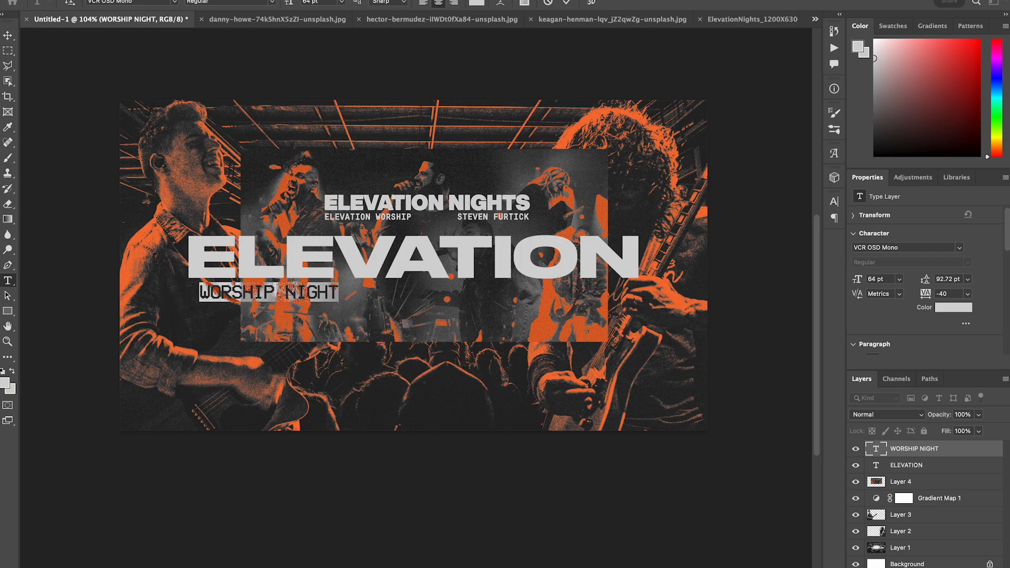
Change the font of the WORSHIP NIGHT line to BDRmono 2006 in the Bold style.
click(296, 288)
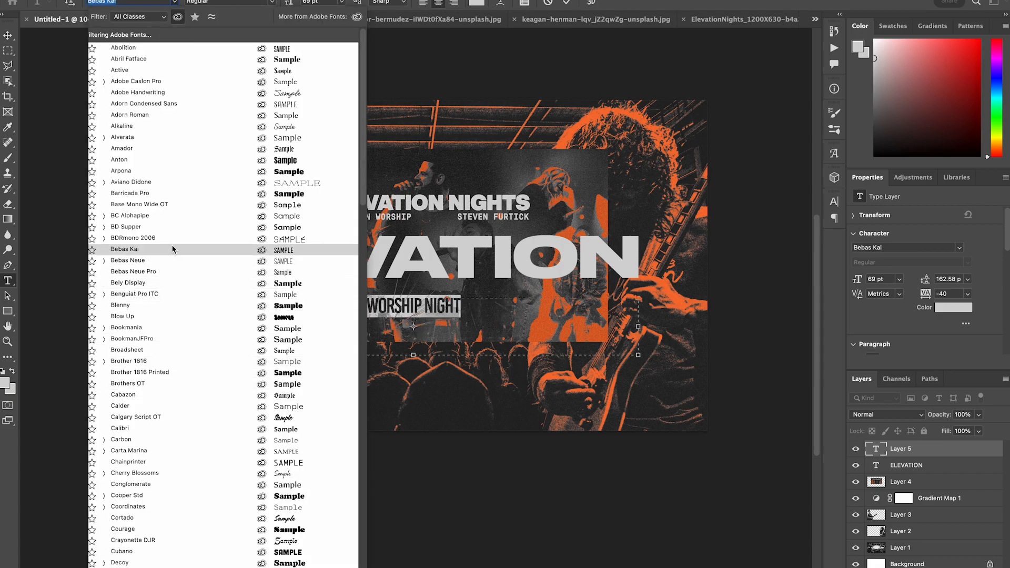
click(125, 239)
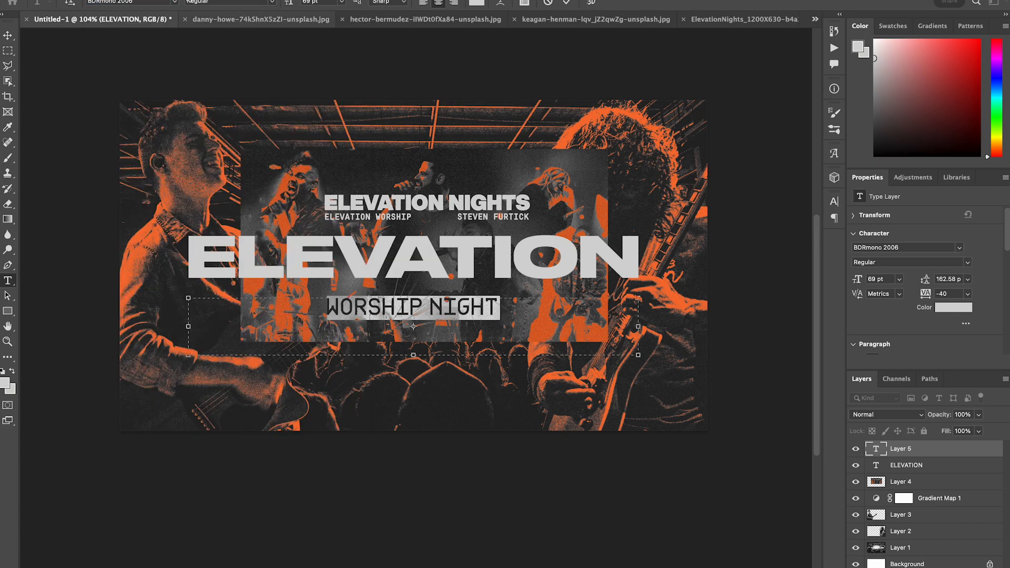
click(274, 2)
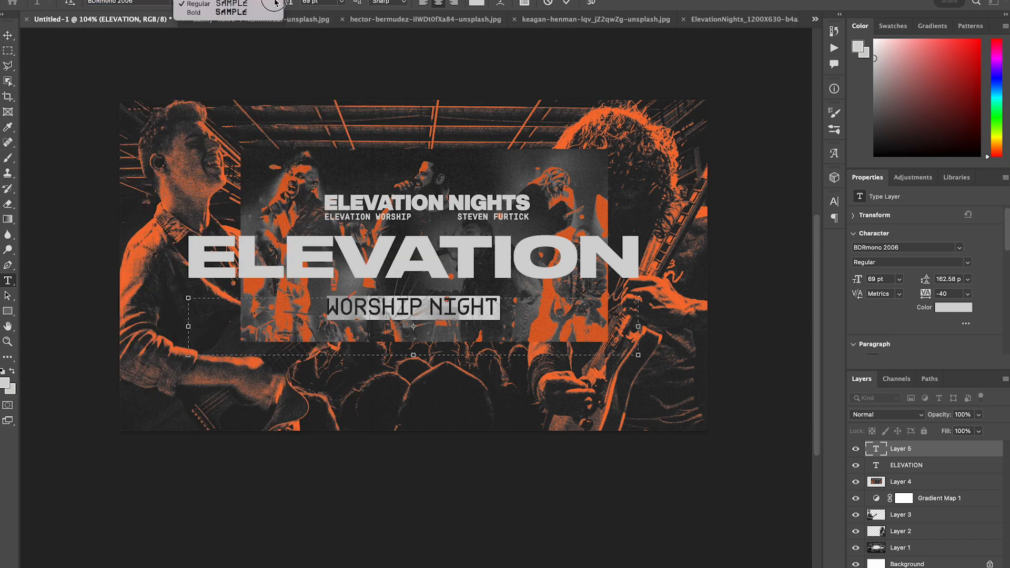
click(248, 4)
click(479, 311)
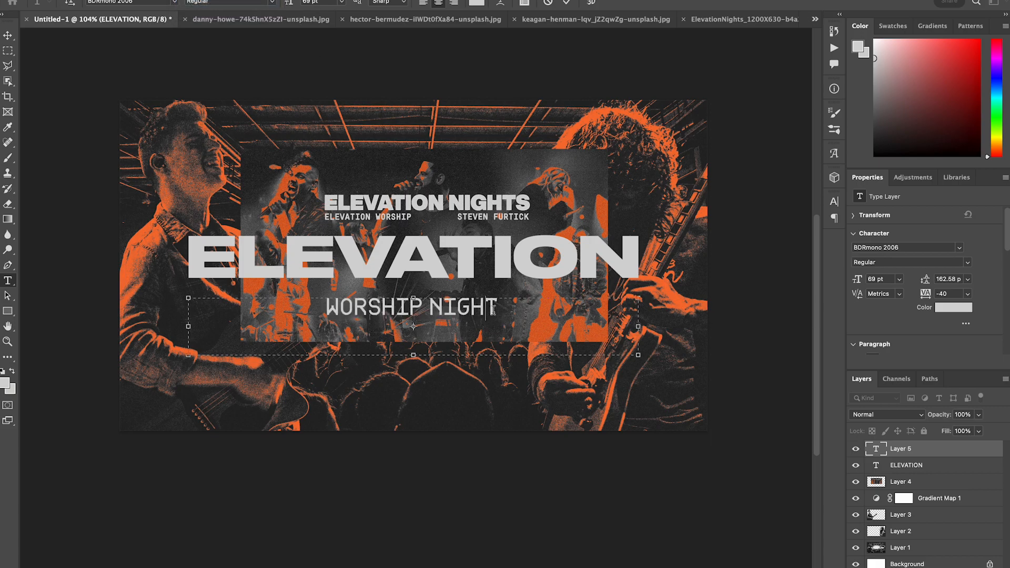
drag(505, 309, 293, 303)
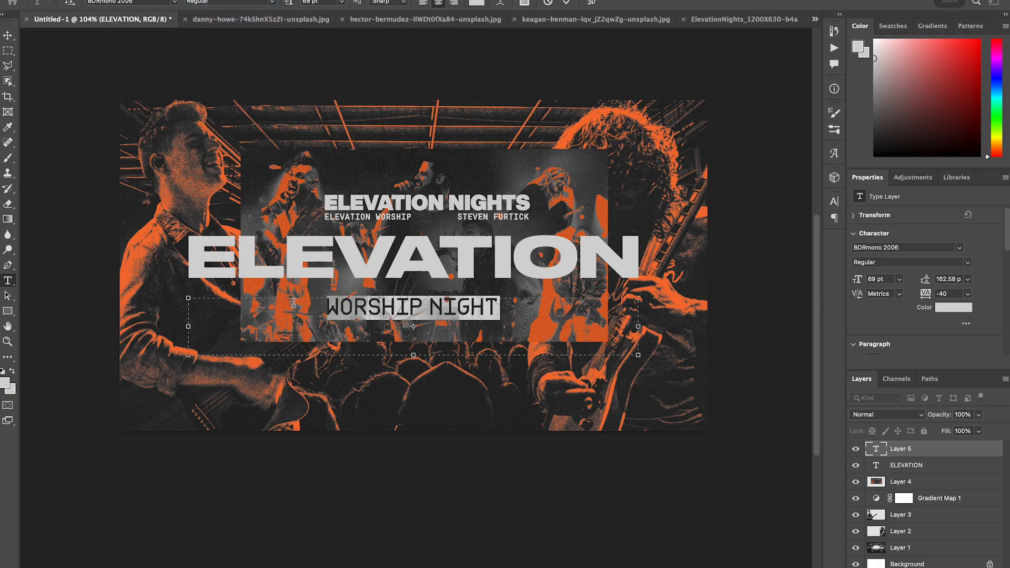
click(271, 4)
click(228, 15)
click(491, 305)
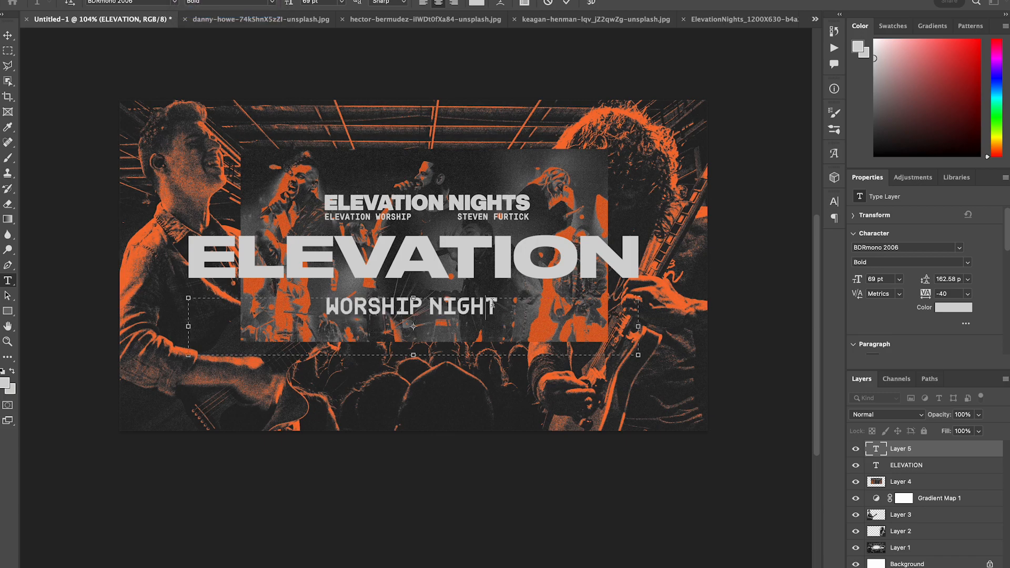
Reduce the whole WORSHIP NIGHT line to 49 pt.
drag(504, 301, 329, 292)
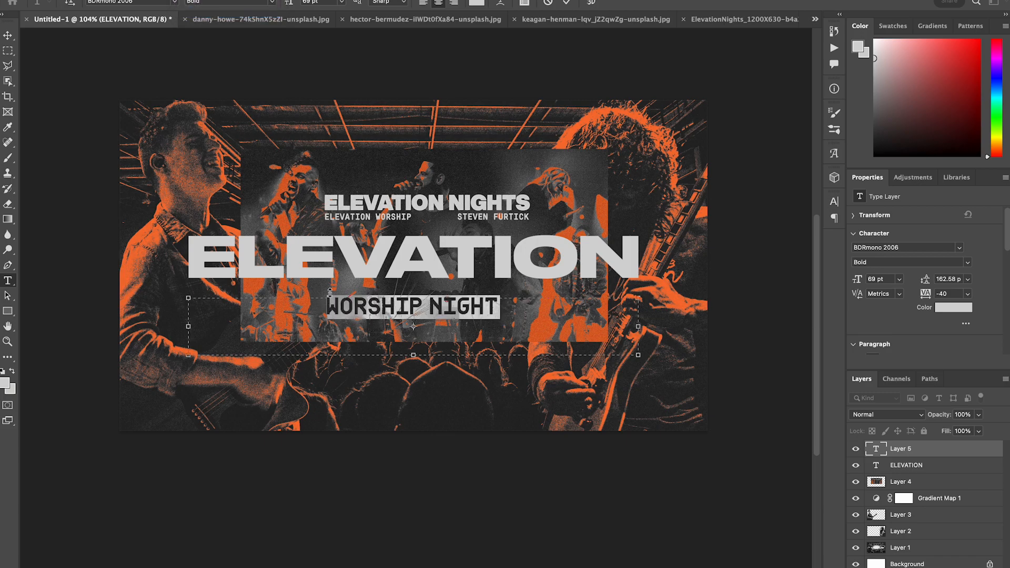
double_click(308, 2)
key(shift+Down)
key(shift+Down)
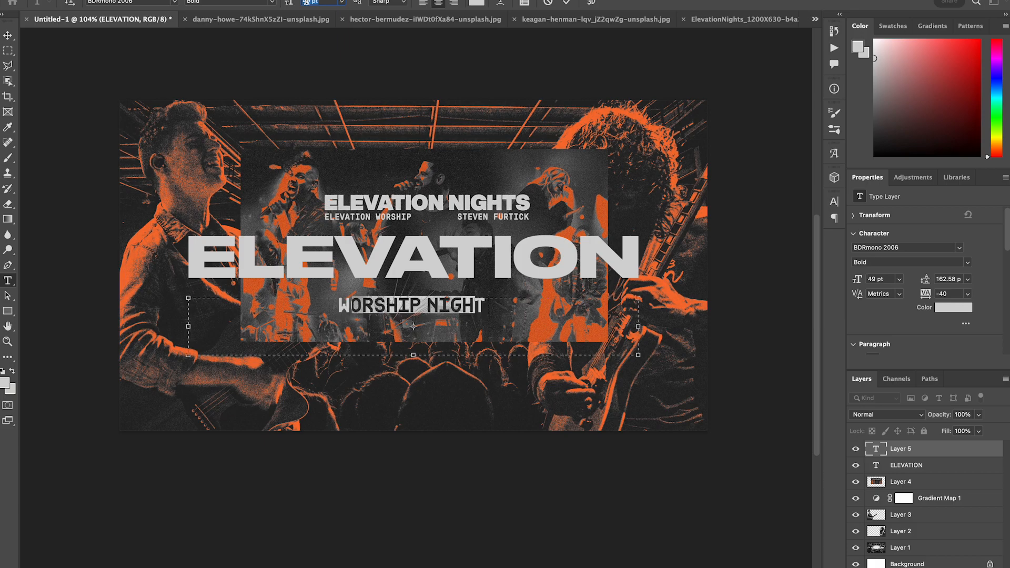
Justify all of the WORSHIP NIGHT text so its two words spread to opposite ends of the text box.
drag(474, 304, 282, 289)
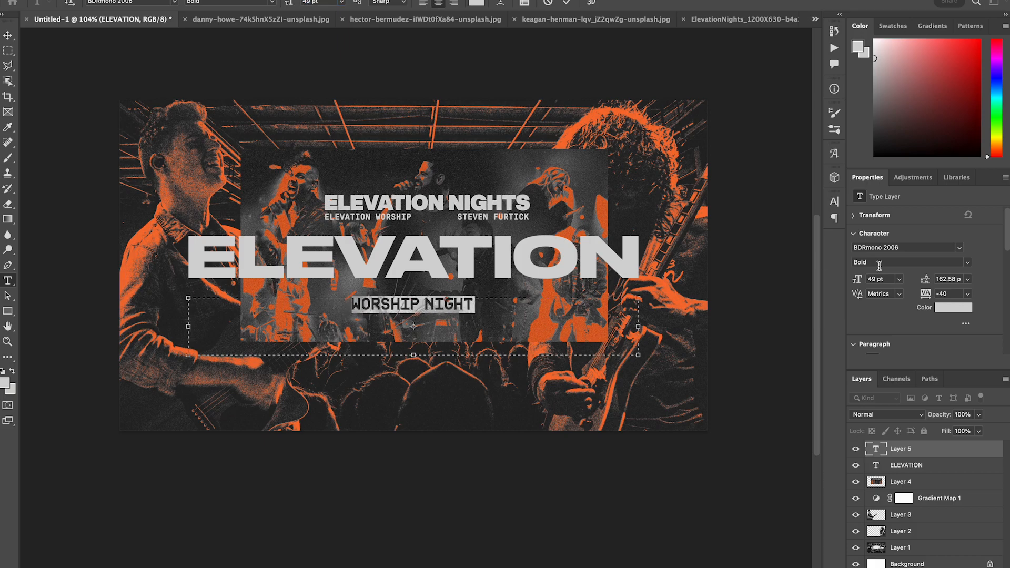
click(835, 218)
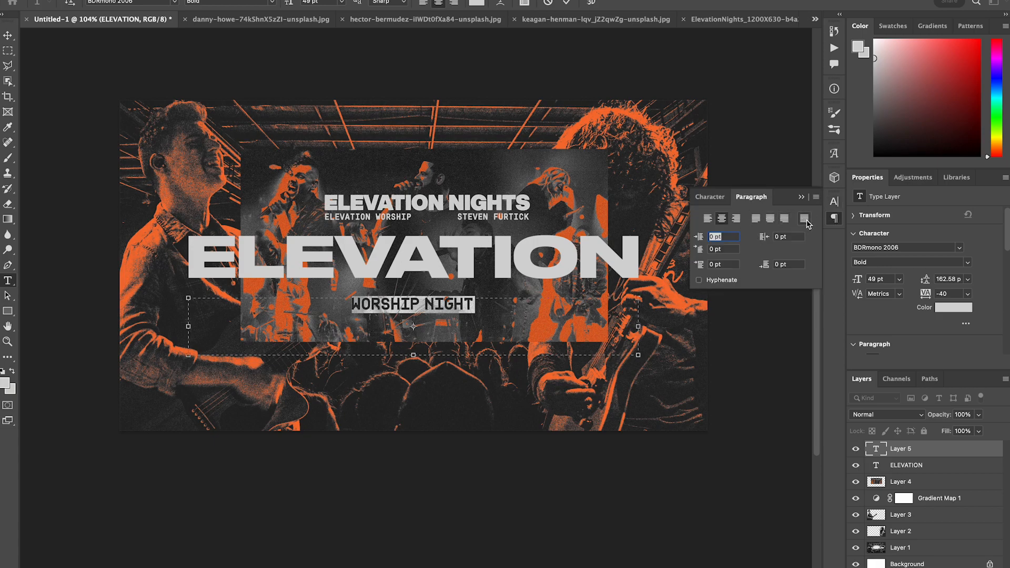
click(804, 219)
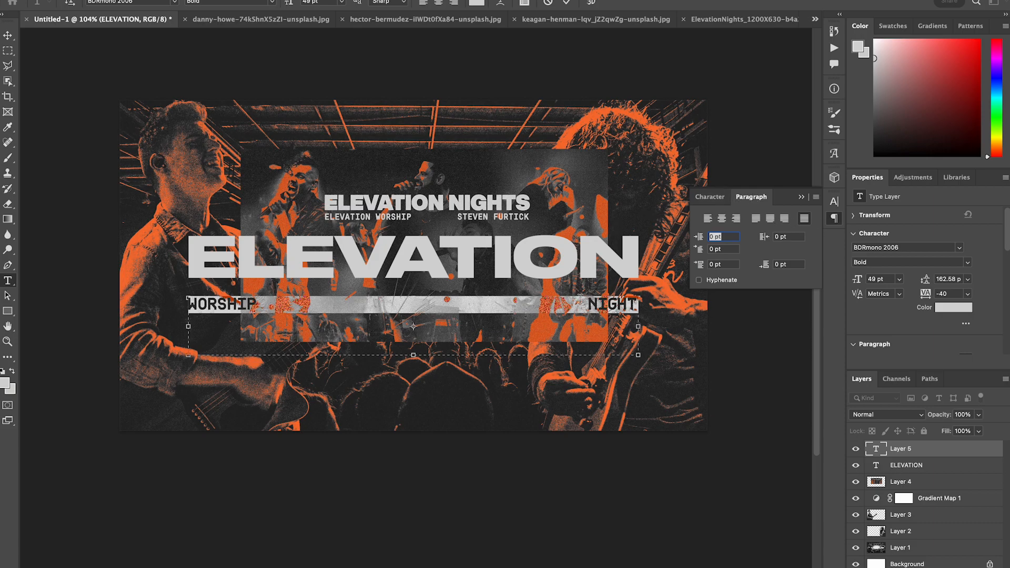
click(603, 308)
Nudge the WORSHIP NIGHT line up and slightly right so it sits just beneath ELEVATION, aligned with the title's outer edges.
click(11, 35)
key(shift+Up)
key(shift+Up)
key(shift+Right)
key(Left)
key(Left)
key(Left)
key(Left)
key(Up)
key(Up)
key(Up)
key(Up)
key(Up)
key(Up)
key(Up)
key(Up)
key(Up)
key(Up)
key(Up)
key(Up)
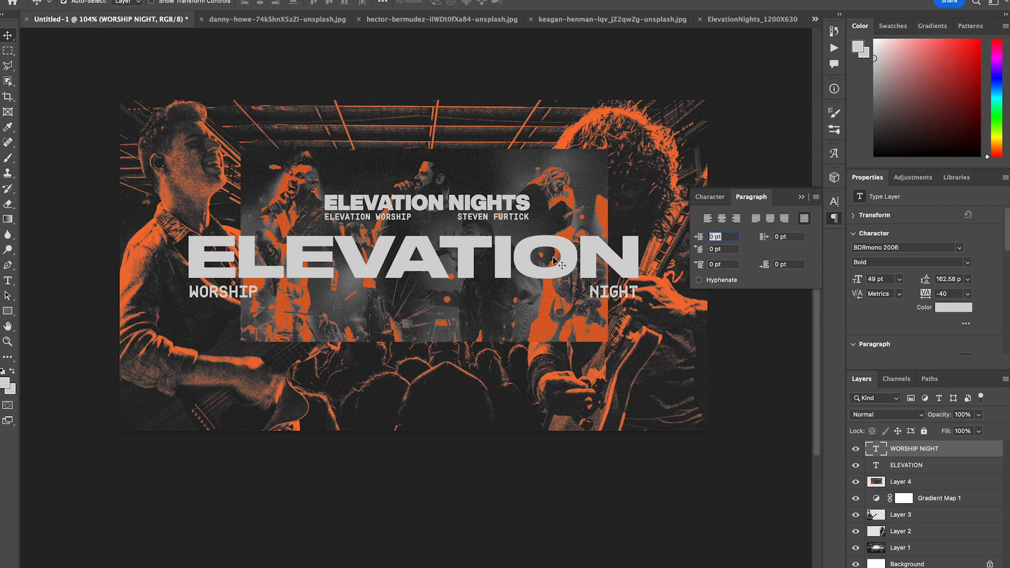
Bring the Elevation Nights reference image, Layer 4, to the top of the layer stack and hide it.
drag(927, 484, 941, 442)
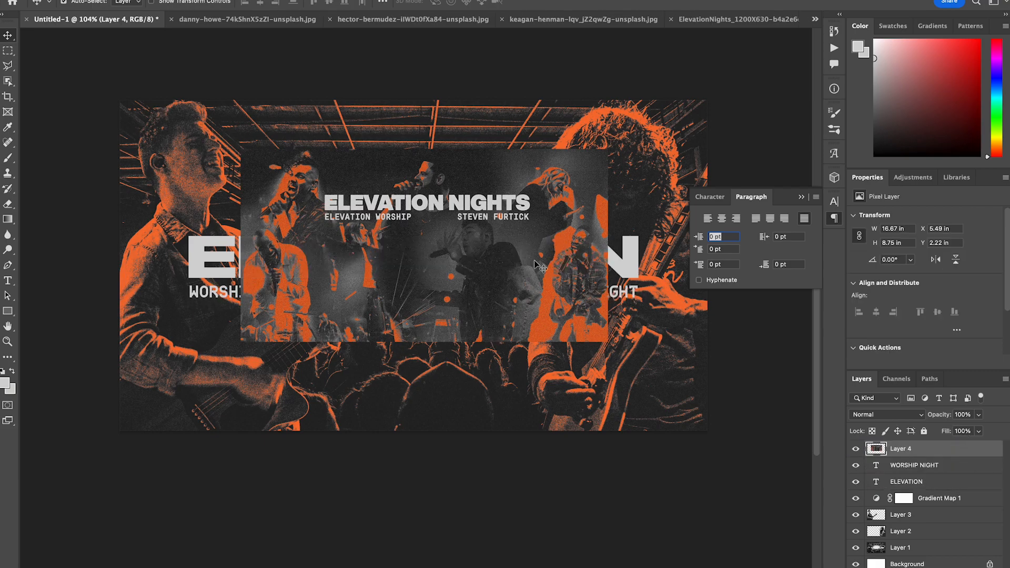
click(856, 450)
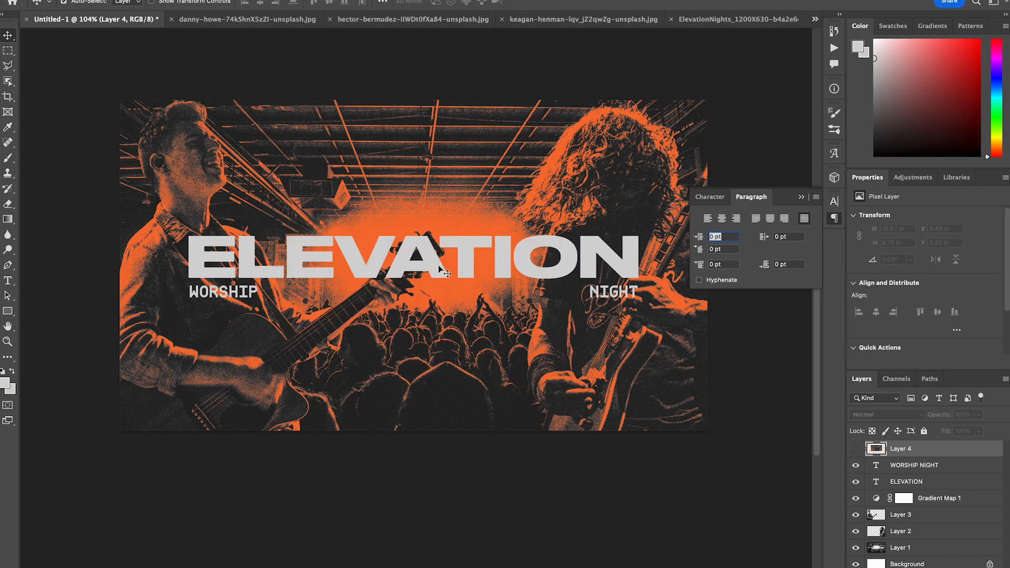